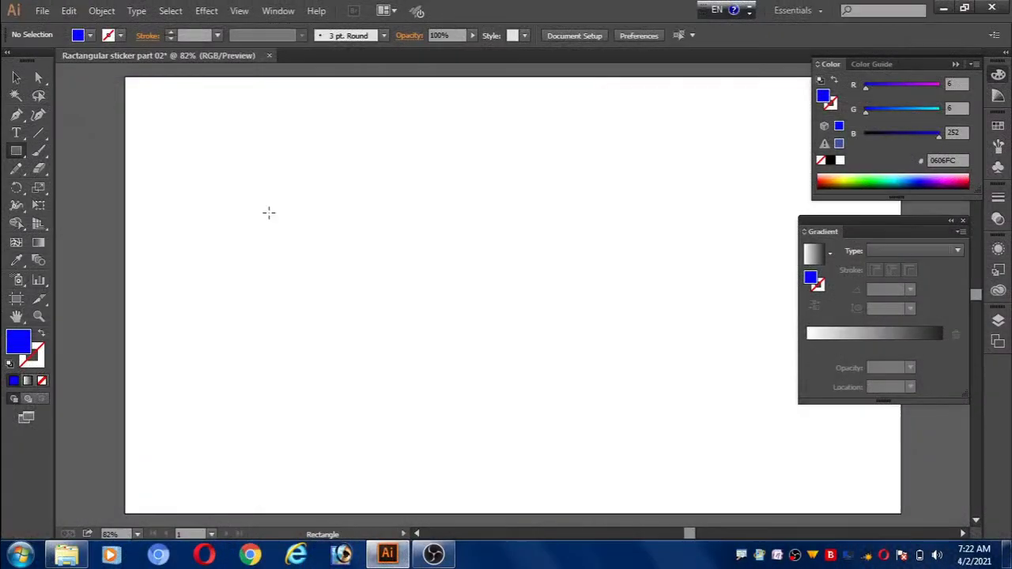
# Create a 300×100 px blue rectangle on the artboard, then deselect it
pyautogui.click(431, 289)
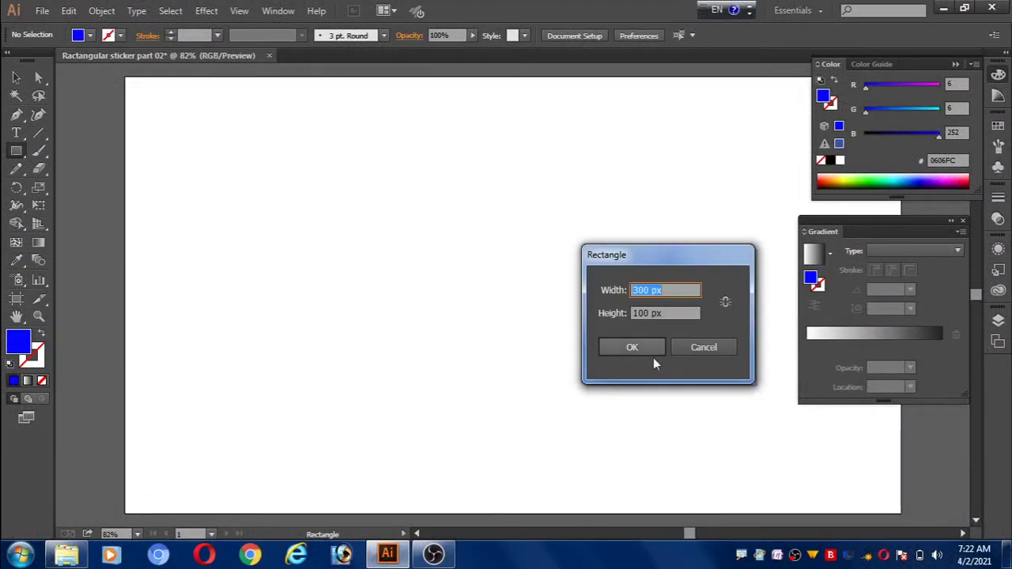
pyautogui.click(630, 347)
pyautogui.click(16, 77)
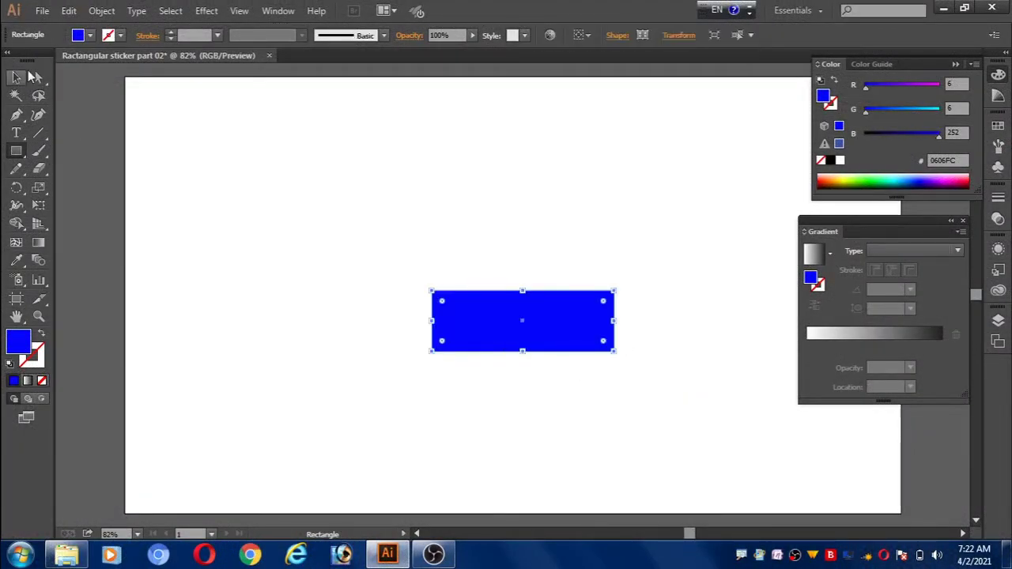
pyautogui.click(192, 208)
# Draw a diagonal line of about 188 px at 225° across the rectangle's right end
pyautogui.click(39, 133)
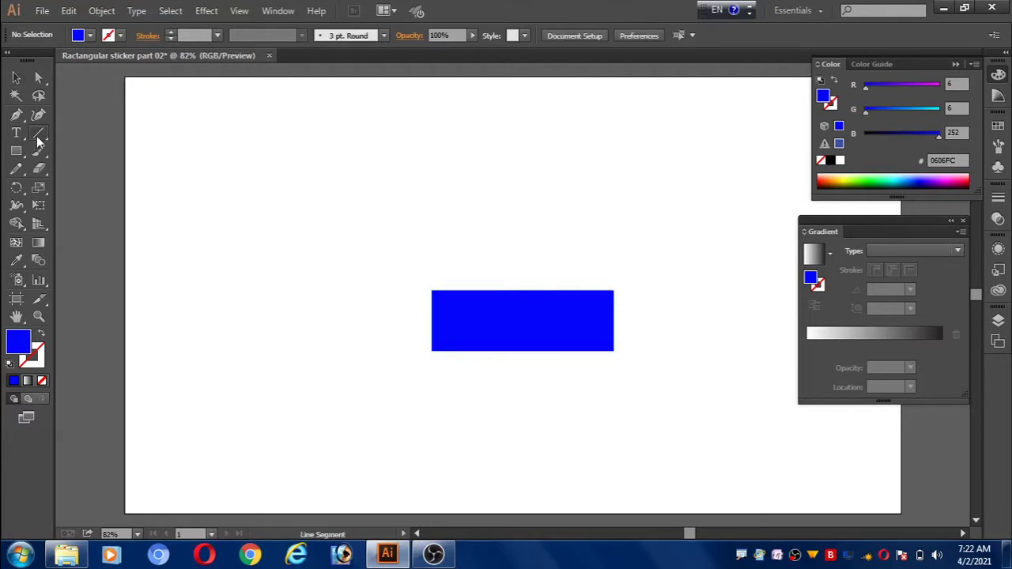
pyautogui.moveTo(432, 291); pyautogui.dragTo(638, 291)
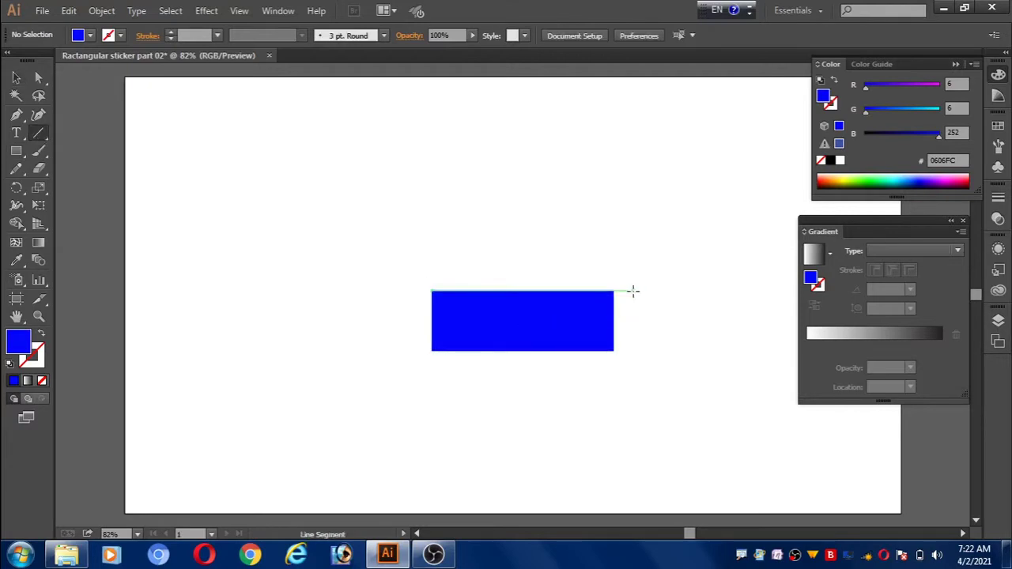
pyautogui.moveTo(633, 291)
pyautogui.mouseDown()
pyautogui.moveTo(552, 368)
pyautogui.moveTo(539, 364)
pyautogui.moveTo(549, 370)
pyautogui.mouseUp()
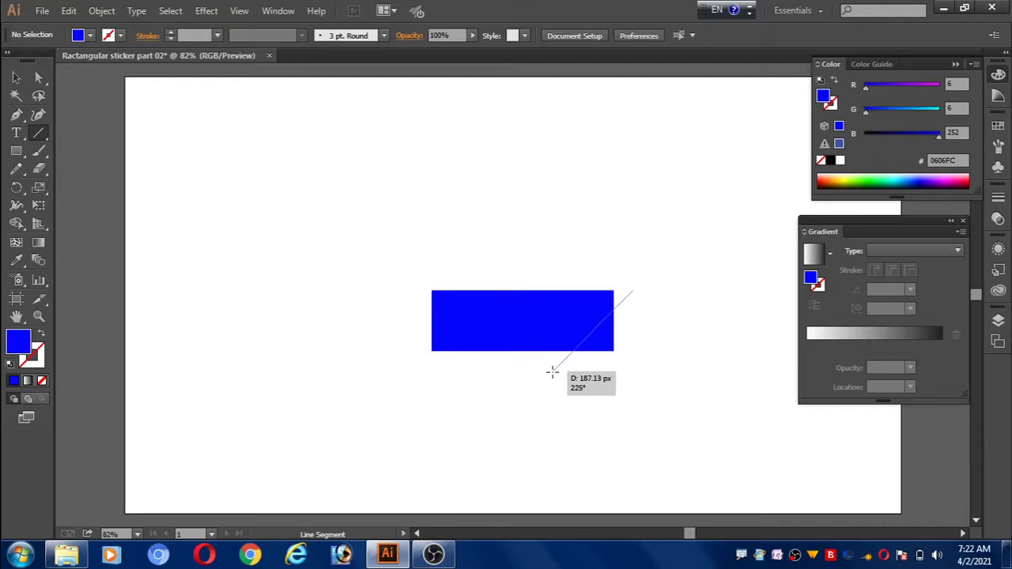
pyautogui.moveTo(550, 371); pyautogui.dragTo(551, 371)
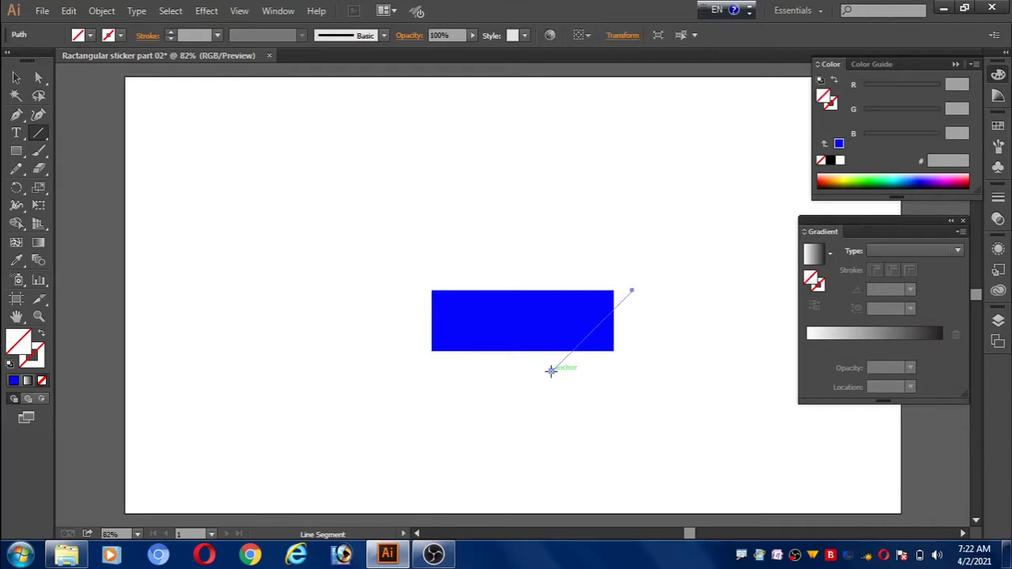
# Move the diagonal line into place over the rectangle's right end
pyautogui.click(14, 78)
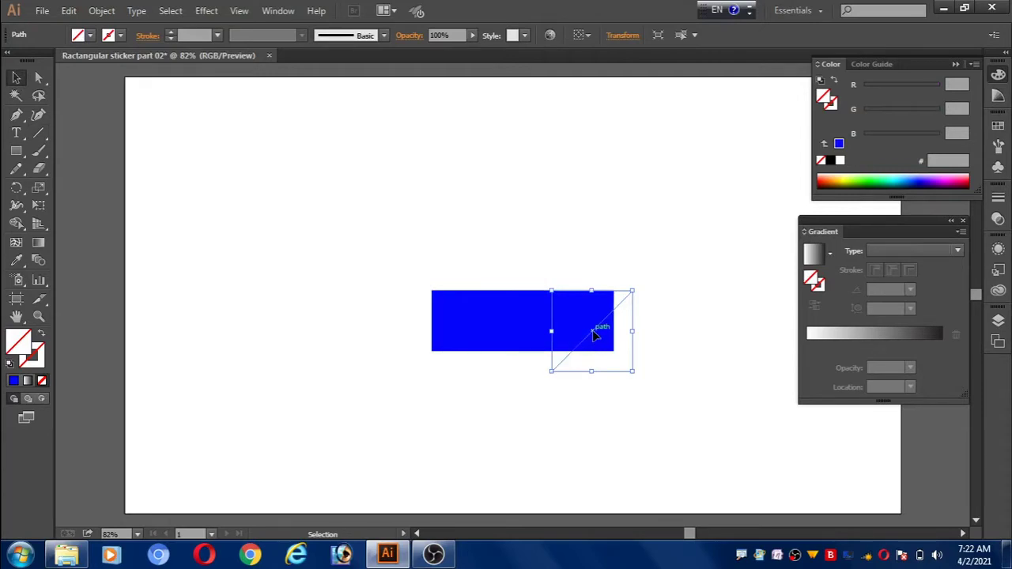
pyautogui.moveTo(594, 335); pyautogui.dragTo(589, 326)
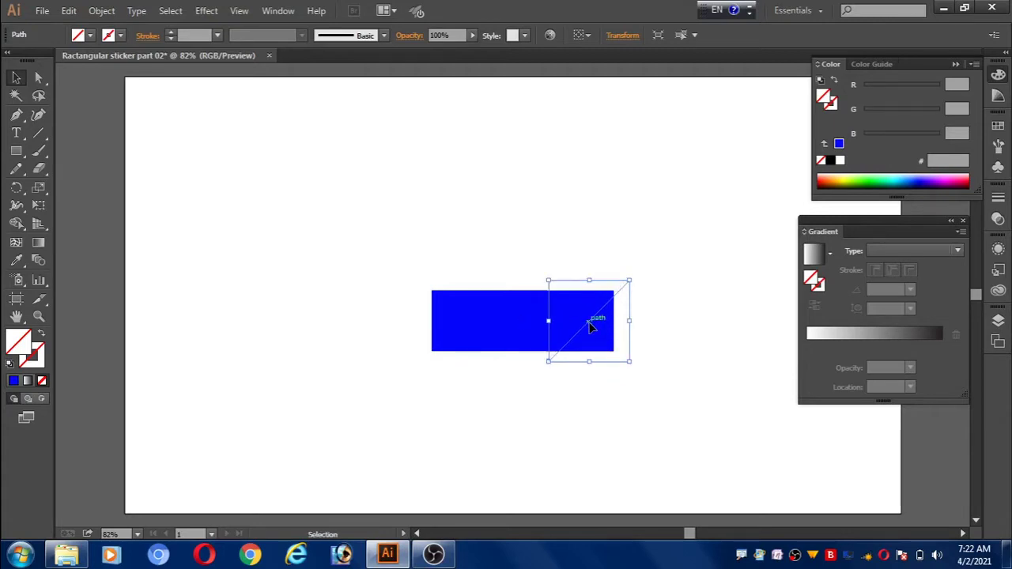
pyautogui.moveTo(591, 326); pyautogui.dragTo(596, 324)
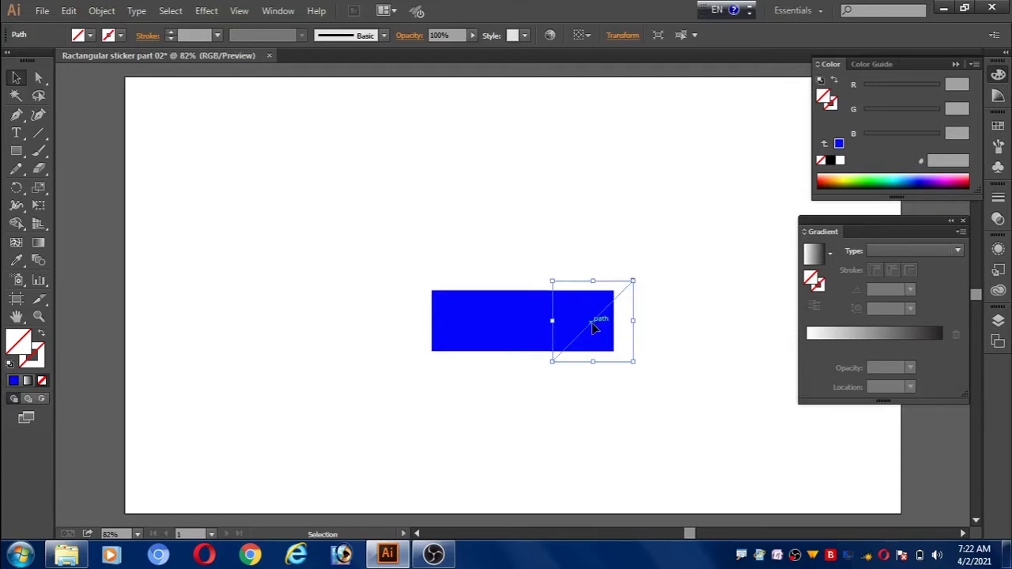
# Split the rectangle with Divide Objects Below and select the triangular corner piece
pyautogui.click(101, 11)
pyautogui.moveTo(155, 311)
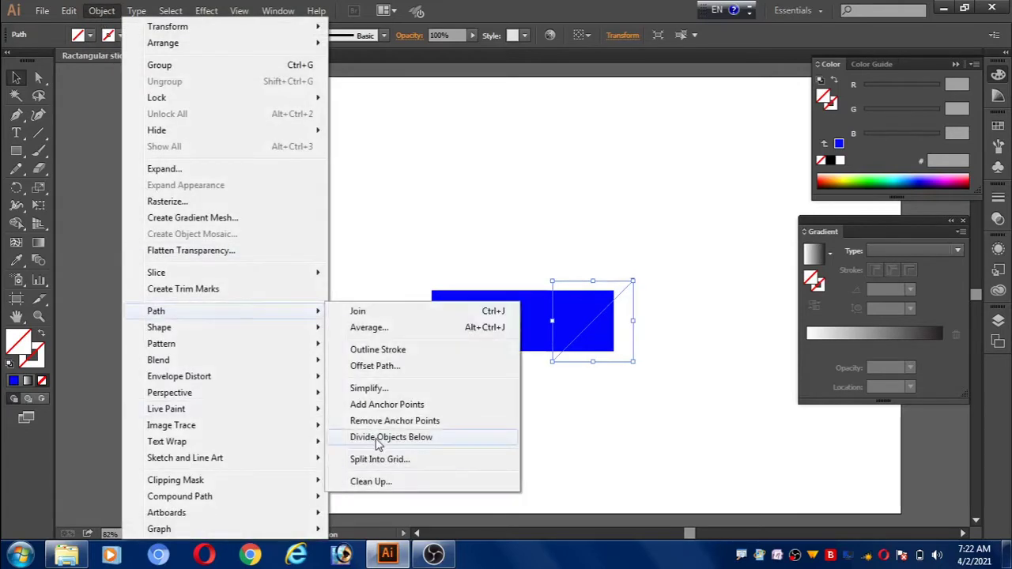
pyautogui.click(378, 440)
pyautogui.click(371, 434)
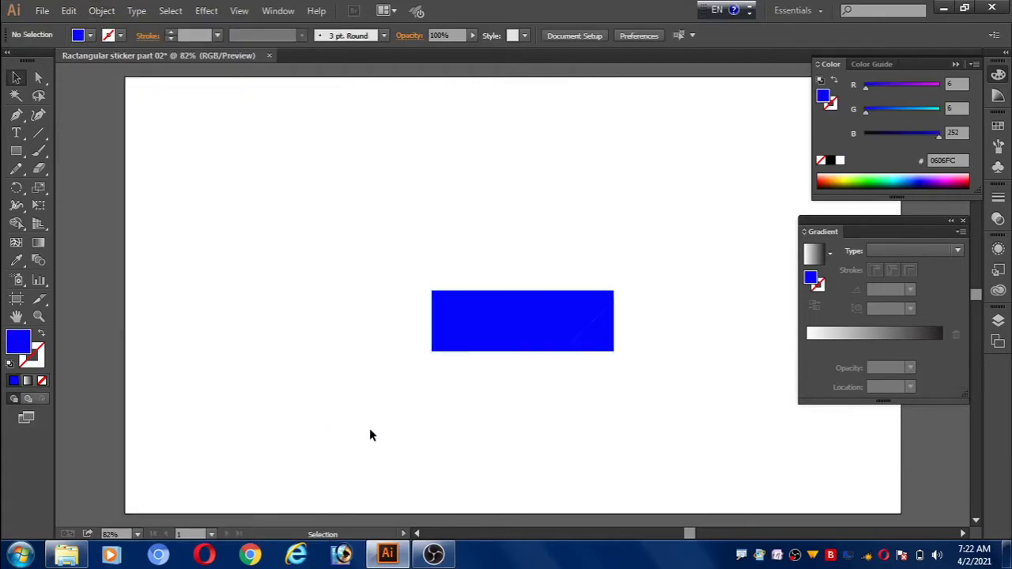
pyautogui.click(601, 342)
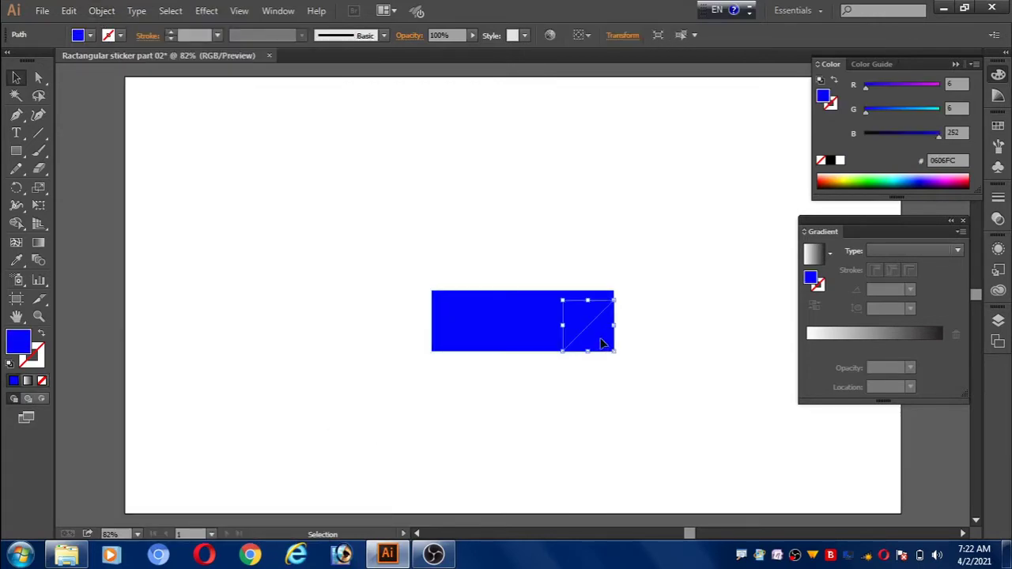
# Rotate the triangular corner piece by exactly 180°
pyautogui.press('r')
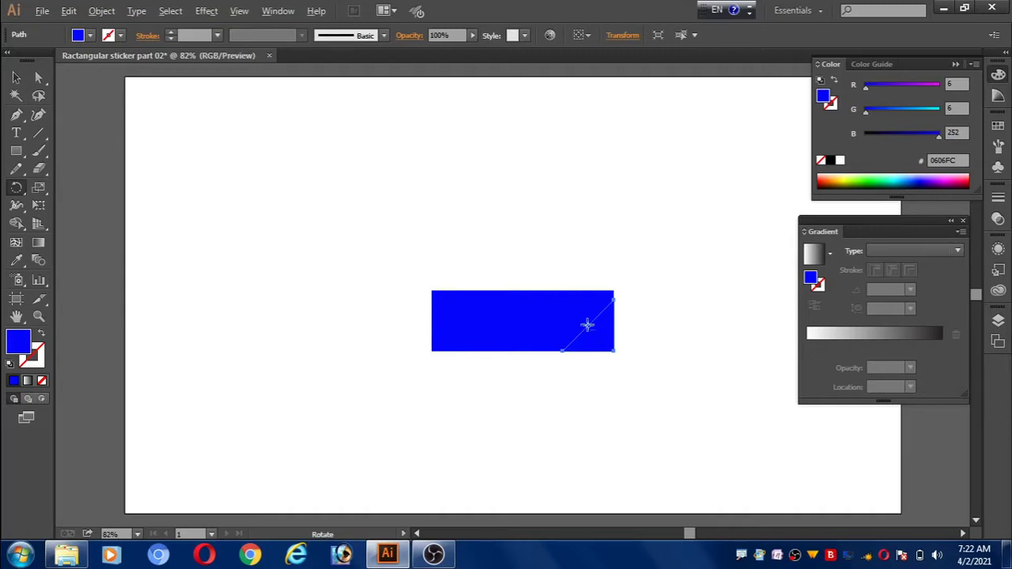
pyautogui.keyDown('alt'); pyautogui.click(586, 324); pyautogui.keyUp('alt')
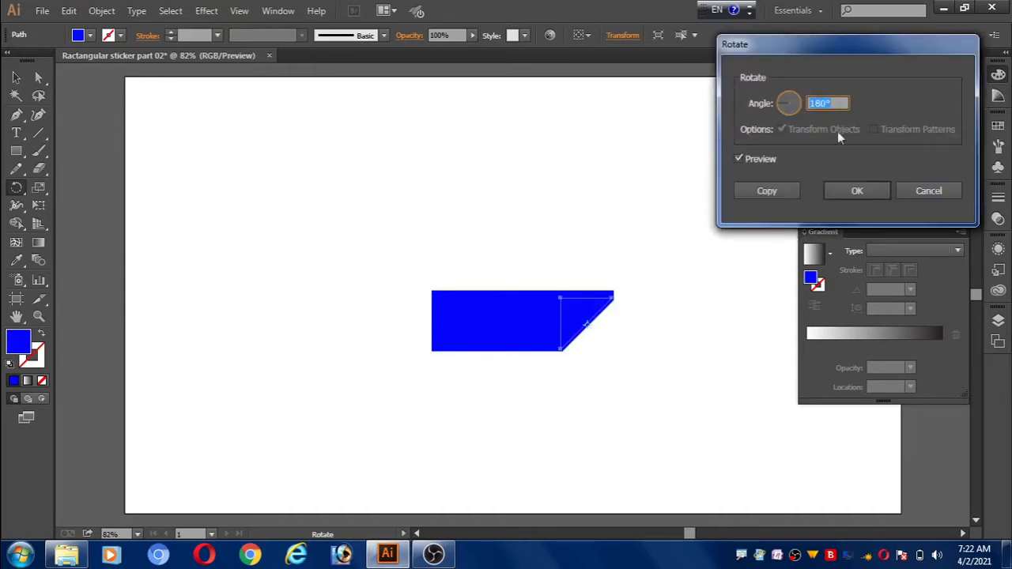
pyautogui.moveTo(837, 101); pyautogui.dragTo(805, 103)
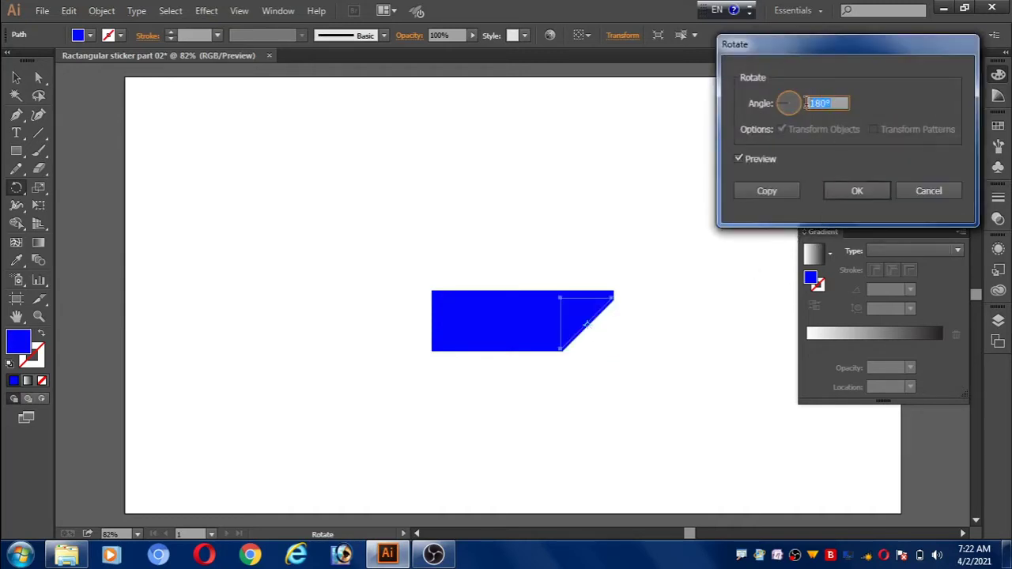
pyautogui.click(858, 190)
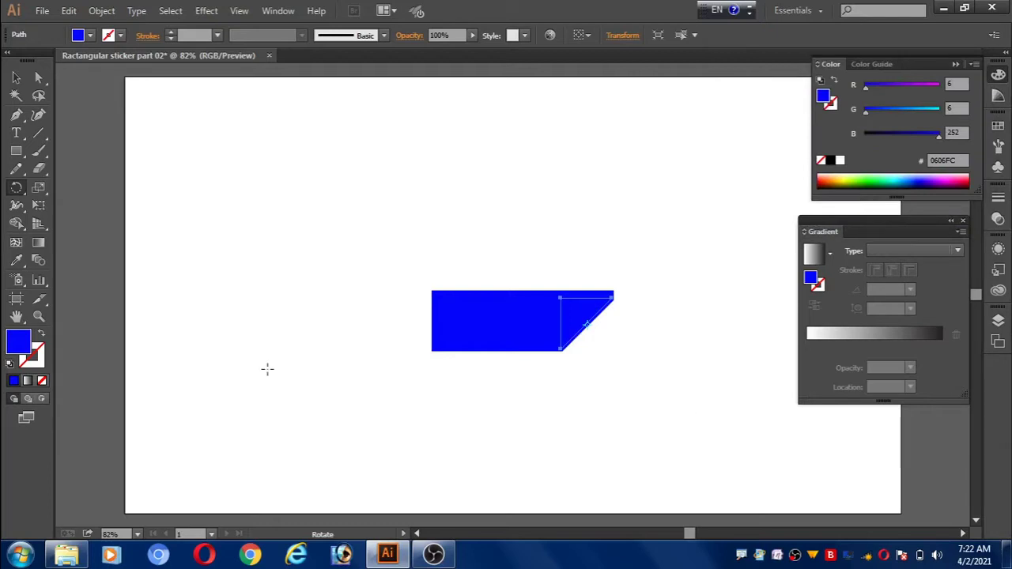
# Fill the triangle with darker blue #050596 at 59% brightness
pyautogui.doubleClick(16, 345)
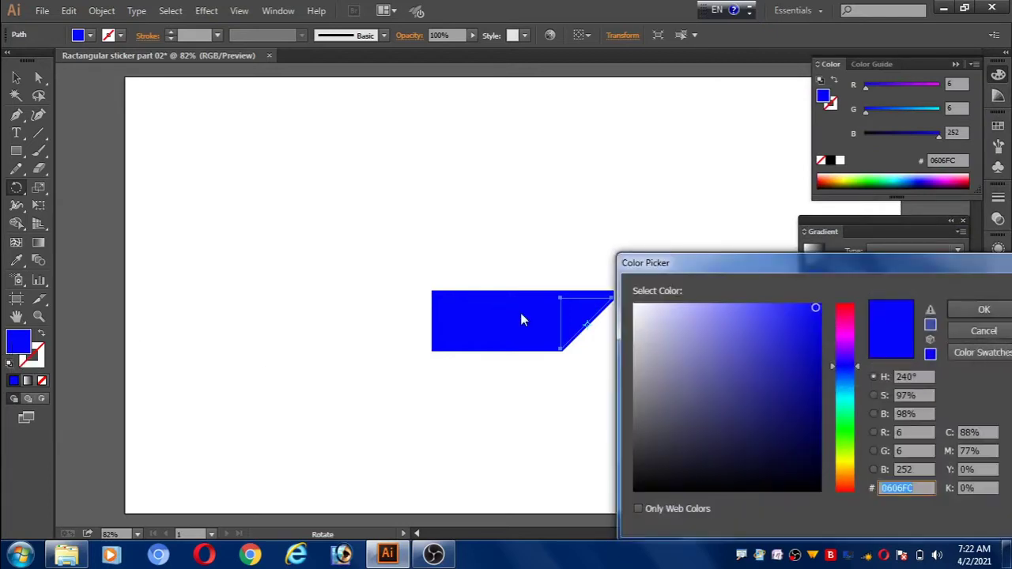
pyautogui.click(815, 380)
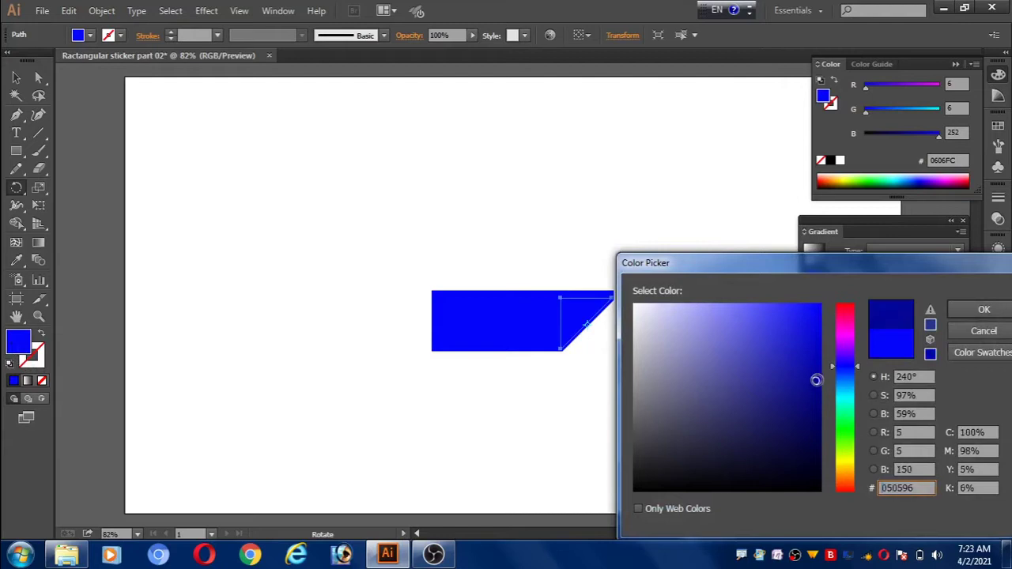
pyautogui.click(980, 311)
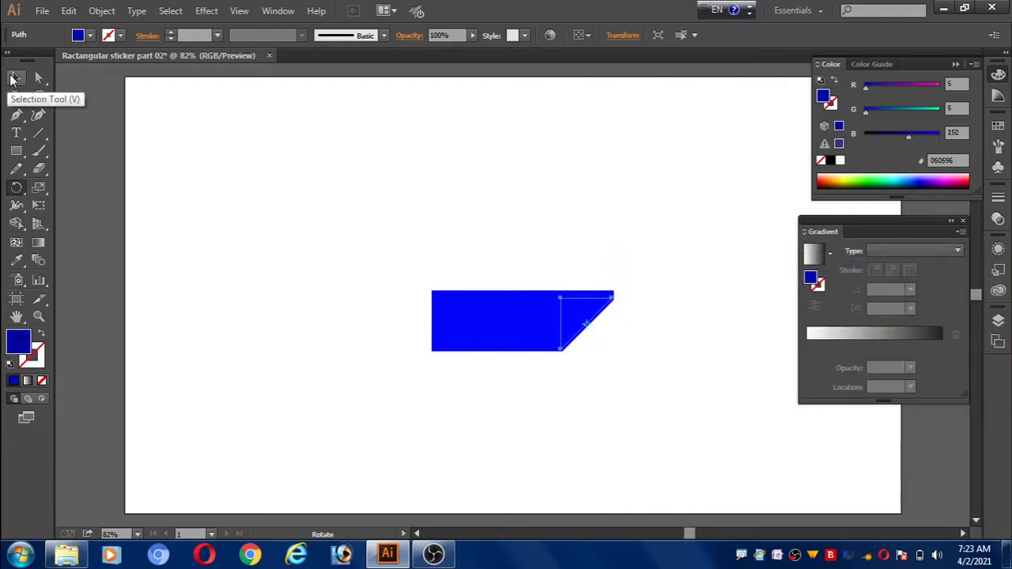
# Bring the dark triangle in front of the rectangle
pyautogui.click(14, 77)
pyautogui.rightClick(585, 317)
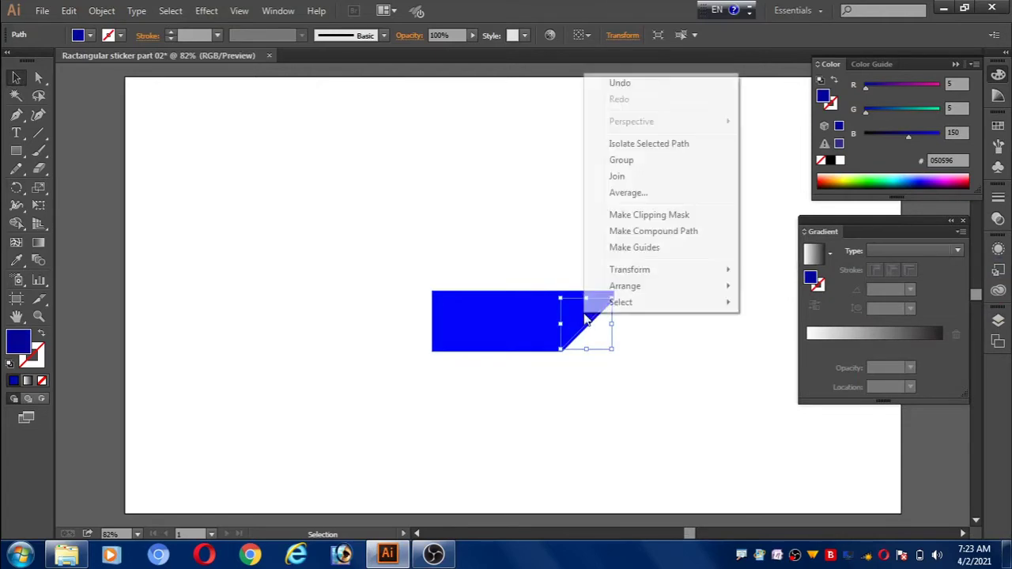
pyautogui.moveTo(624, 286)
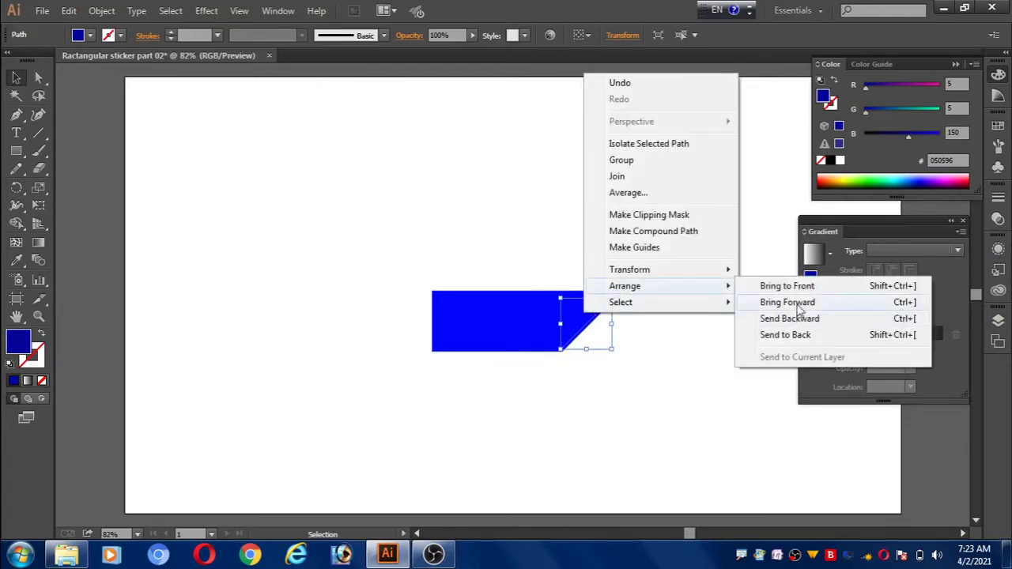
pyautogui.click(795, 287)
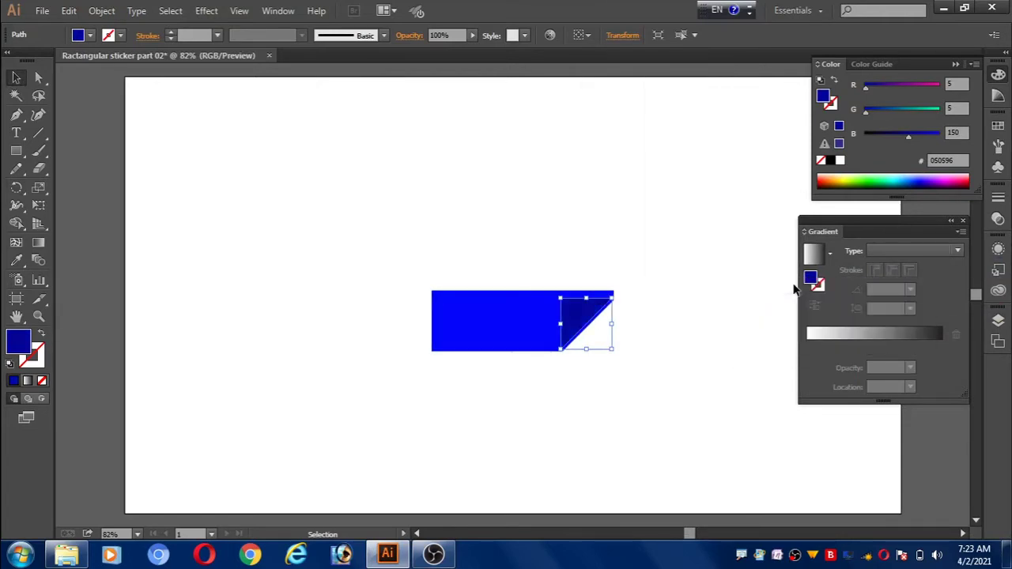
pyautogui.click(569, 386)
# Zoom in and nudge the dark triangle 3.35 px down-right so it sits flush
pyautogui.click(38, 317)
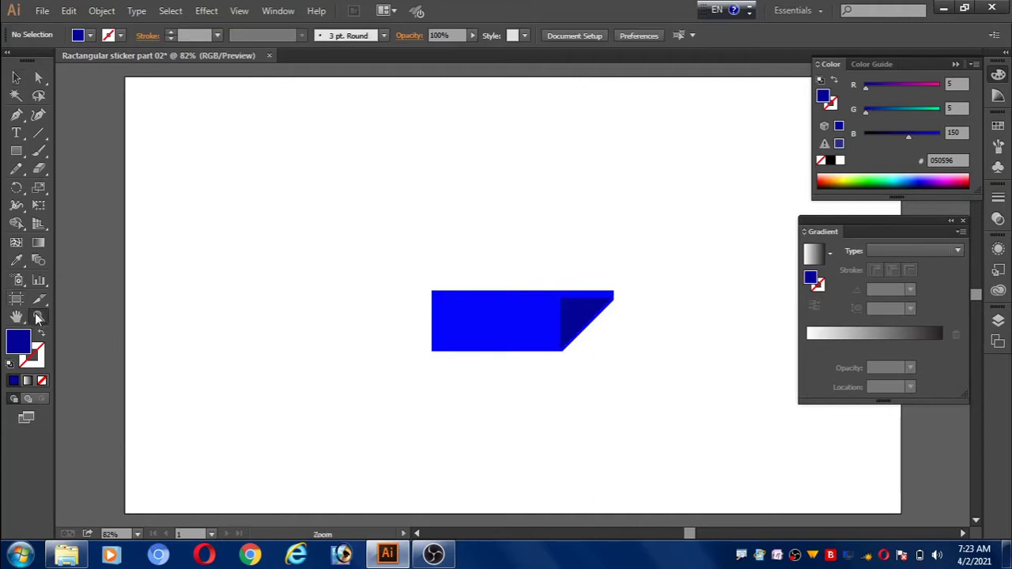
pyautogui.moveTo(538, 268); pyautogui.dragTo(634, 395)
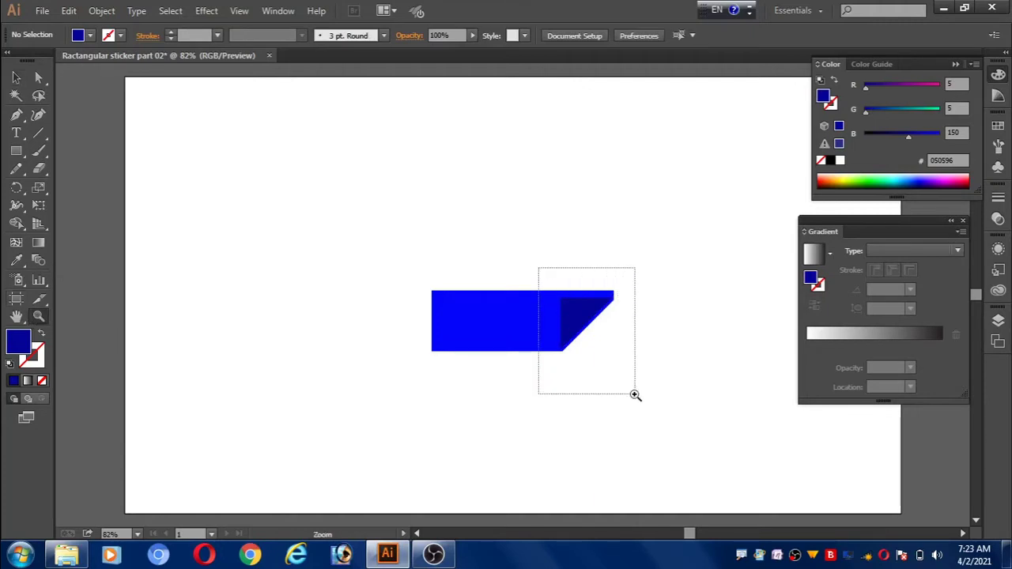
pyautogui.click(17, 78)
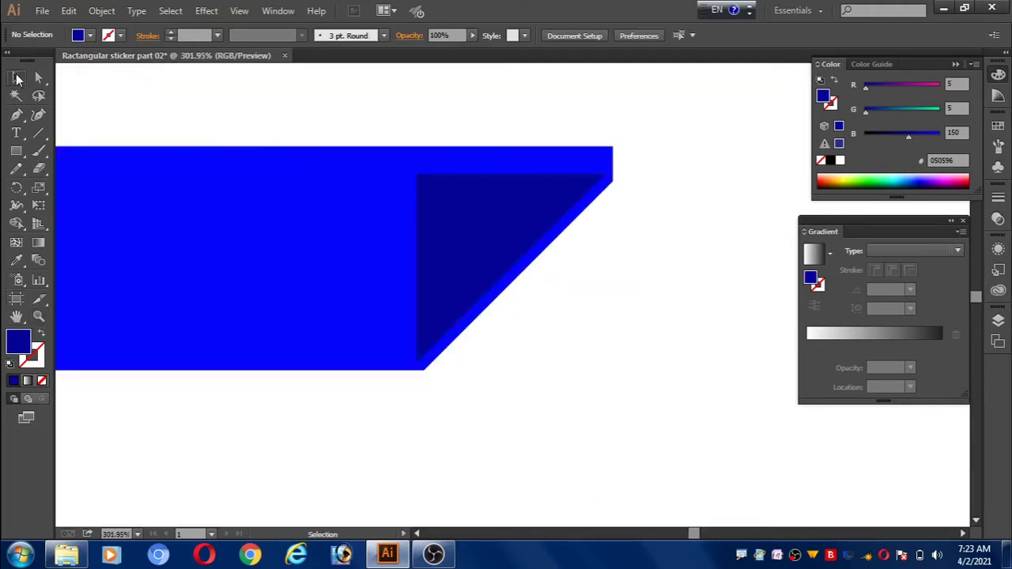
pyautogui.click(498, 220)
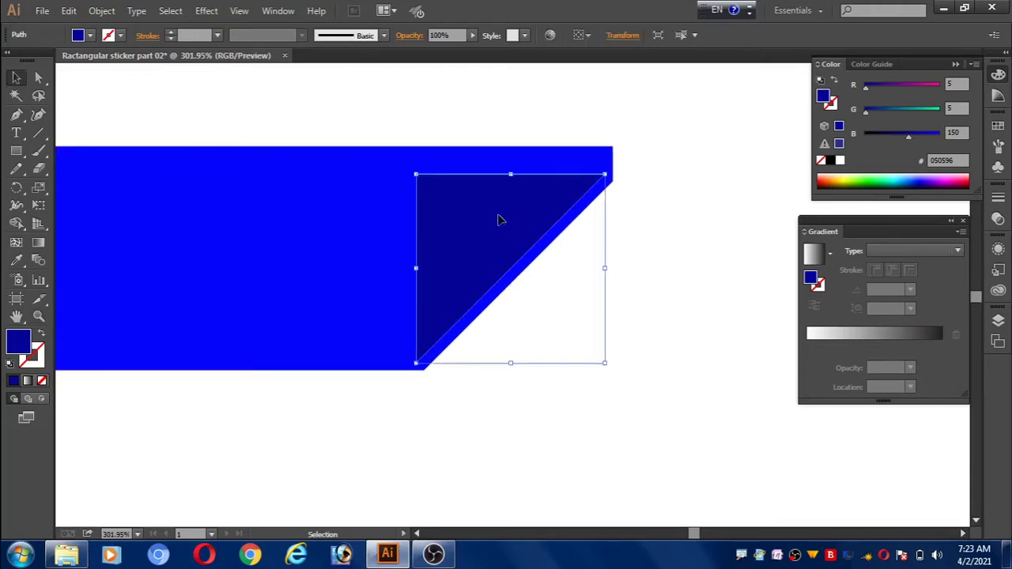
pyautogui.moveTo(496, 222); pyautogui.dragTo(503, 226)
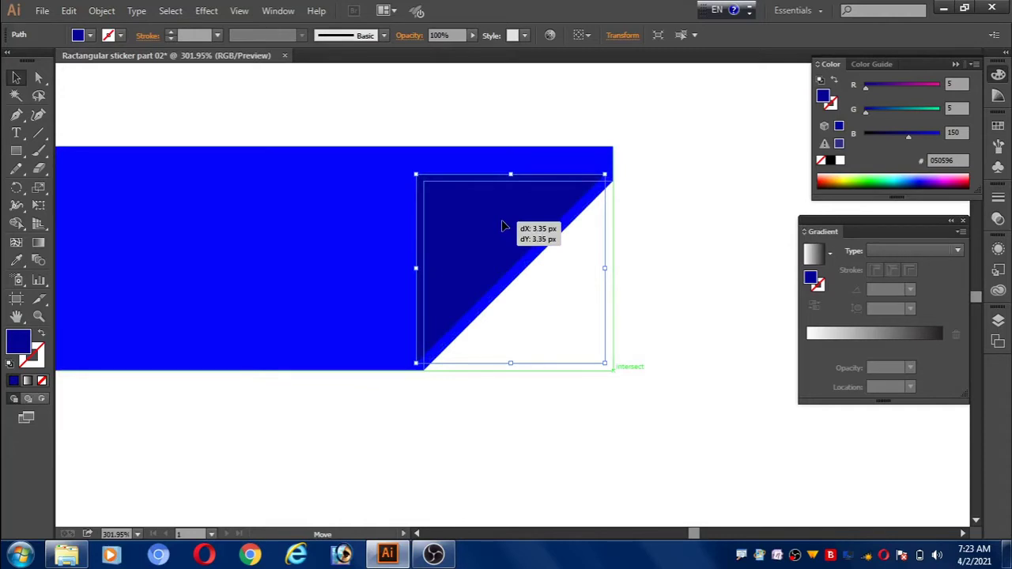
pyautogui.moveTo(502, 226); pyautogui.dragTo(502, 226)
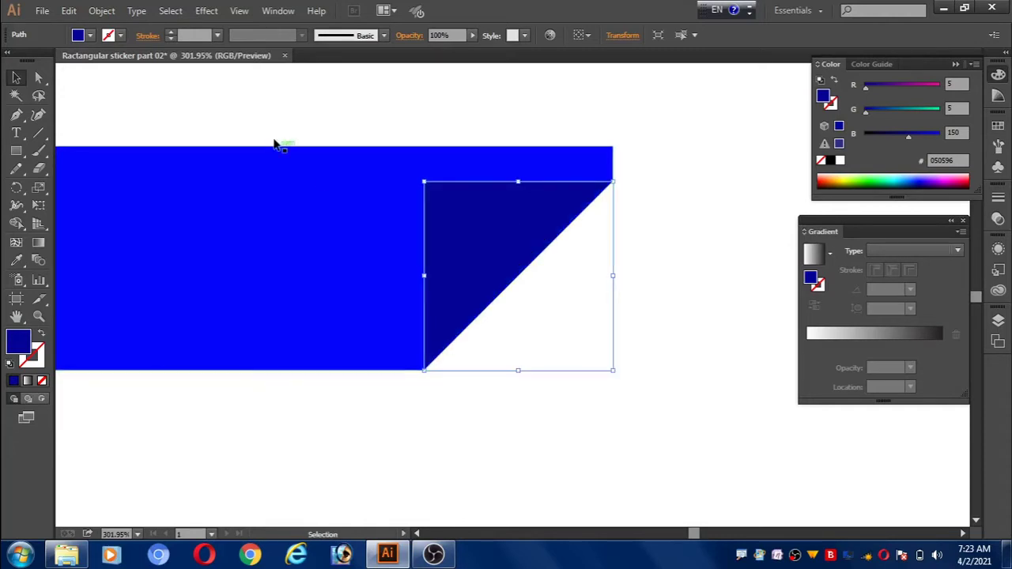
pyautogui.click(256, 117)
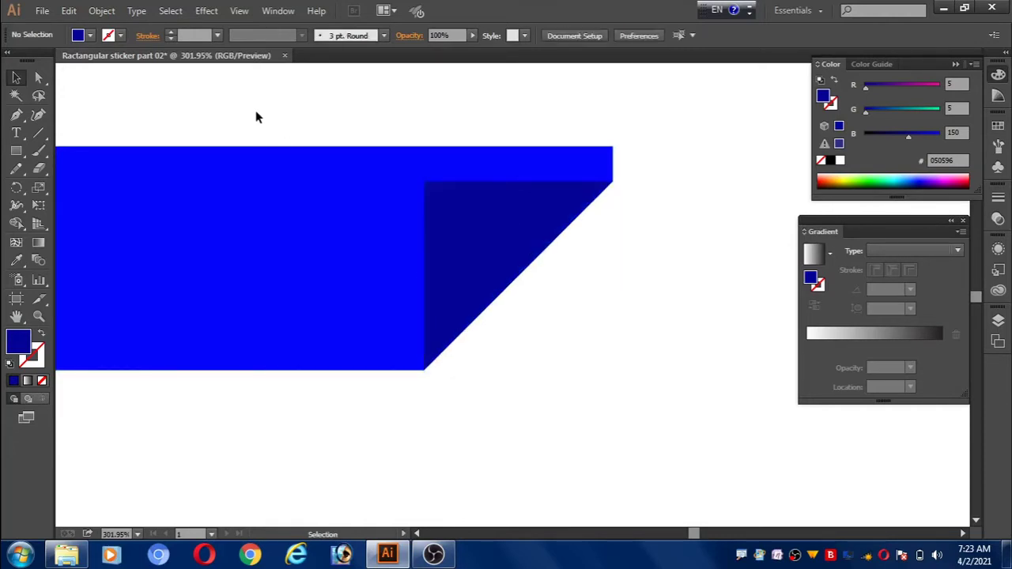
# Pan the view with the Hand tool to bring the whole sticker into view
pyautogui.press('h')
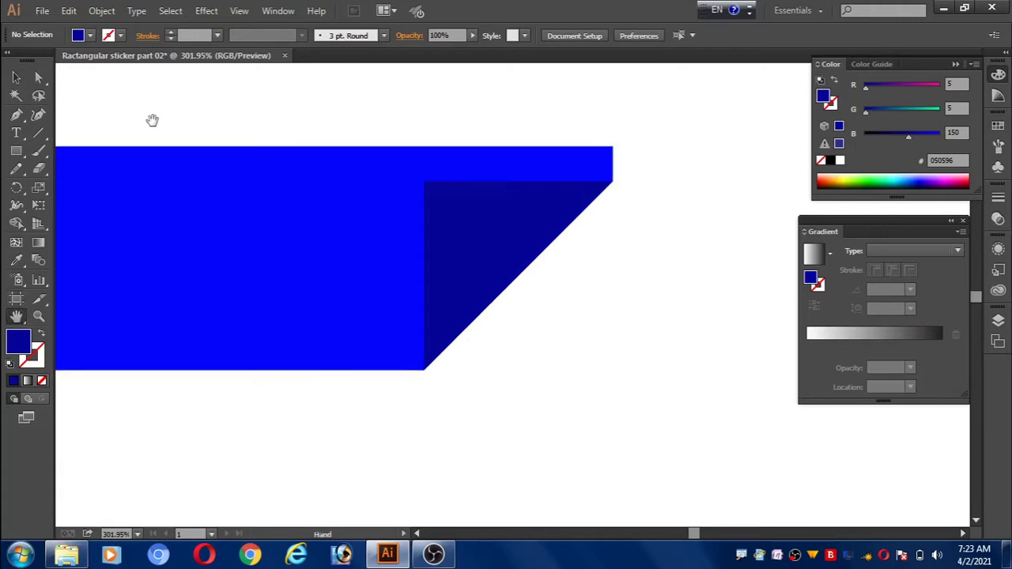
pyautogui.moveTo(155, 110); pyautogui.dragTo(293, 131)
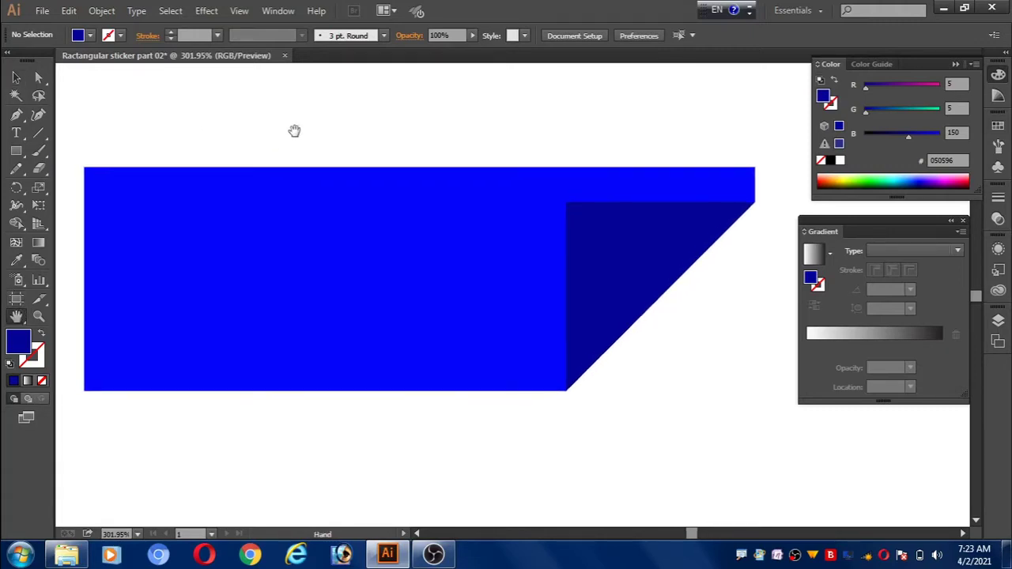
pyautogui.click(16, 77)
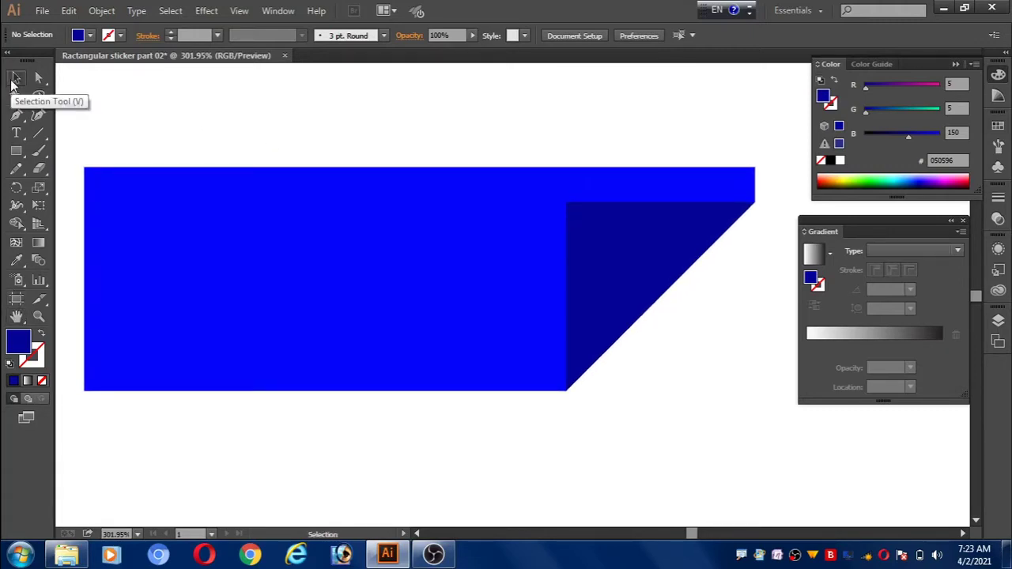
# Give the sticker shape a gradient with just two stops, at 0% and 100%
pyautogui.click(269, 267)
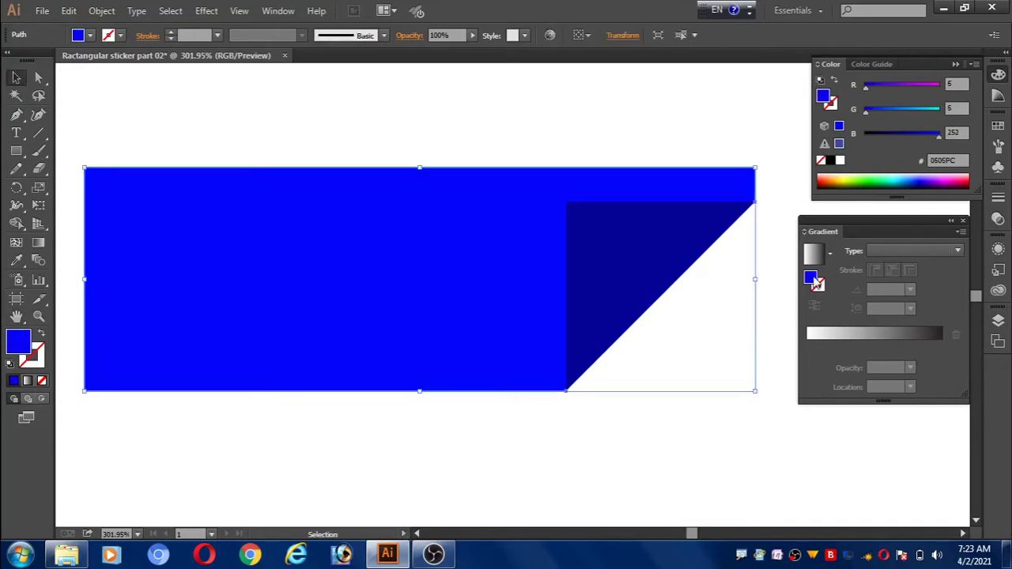
pyautogui.click(846, 339)
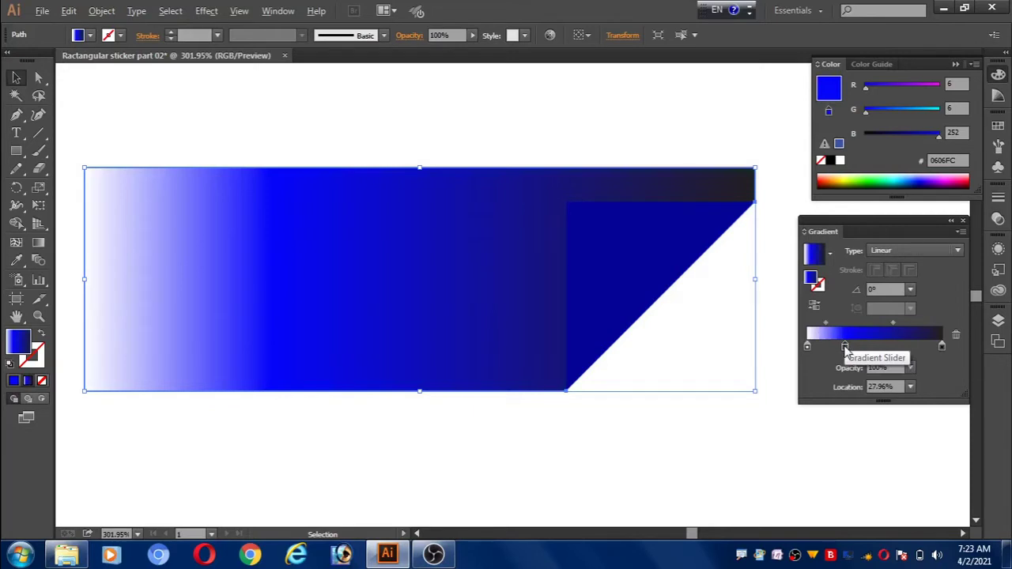
pyautogui.click(923, 348)
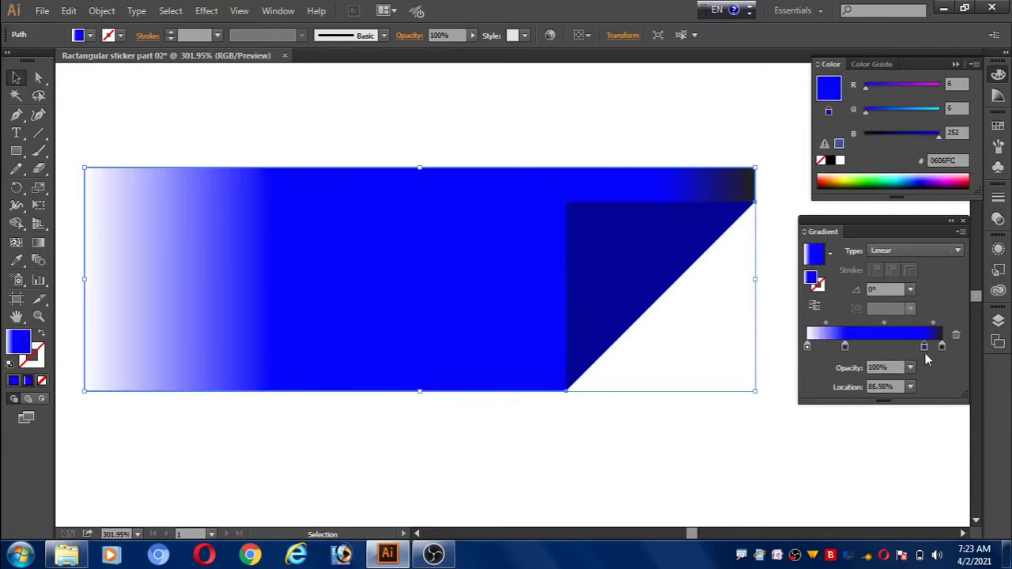
pyautogui.moveTo(942, 348); pyautogui.dragTo(942, 380)
pyautogui.moveTo(807, 348); pyautogui.dragTo(816, 413)
pyautogui.moveTo(844, 348); pyautogui.dragTo(794, 345)
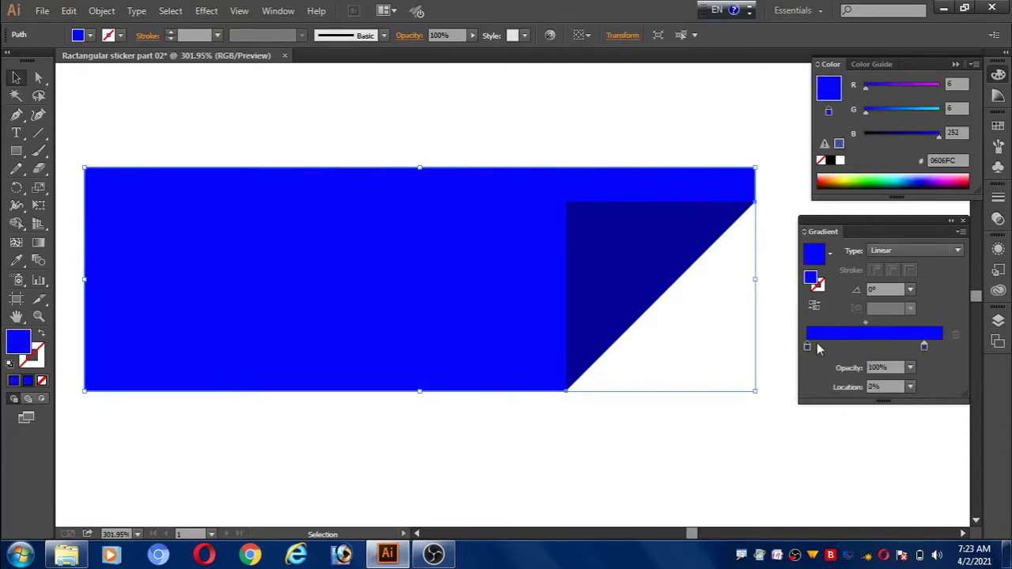
pyautogui.moveTo(924, 346); pyautogui.dragTo(941, 345)
# Set the right gradient stop to HSB saturation 100, brightness 65.1
pyautogui.doubleClick(940, 347)
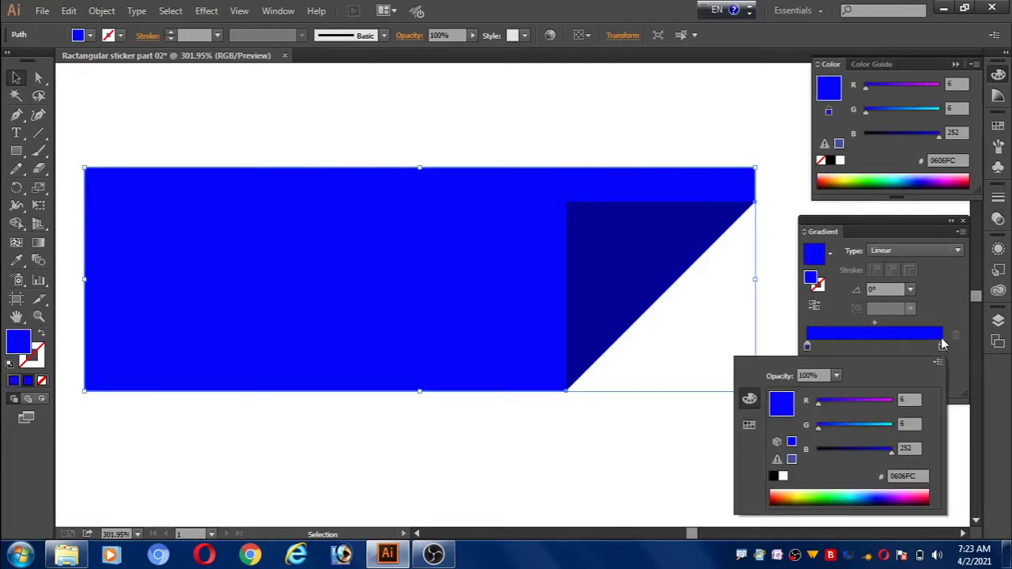
pyautogui.click(939, 364)
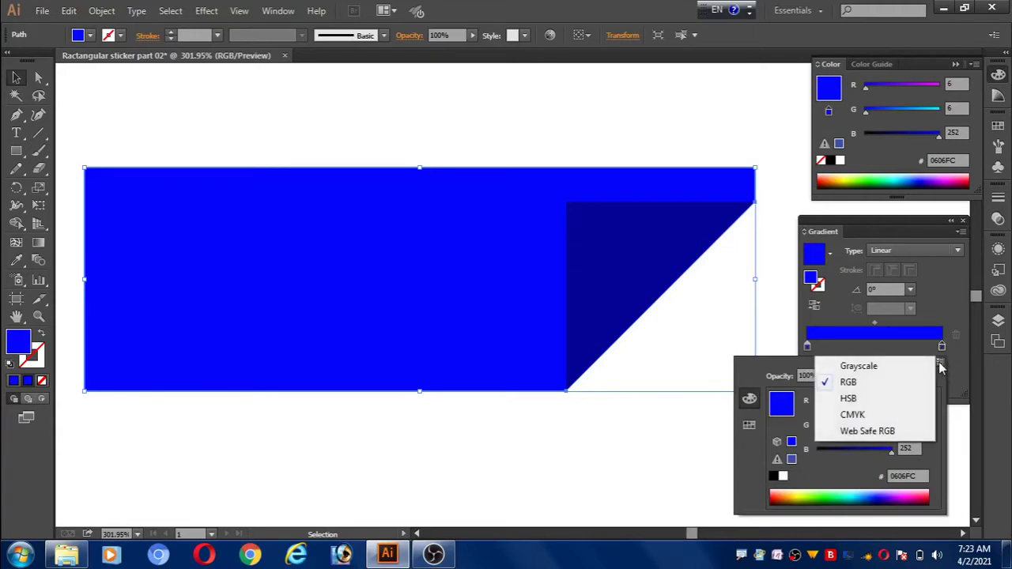
pyautogui.click(845, 397)
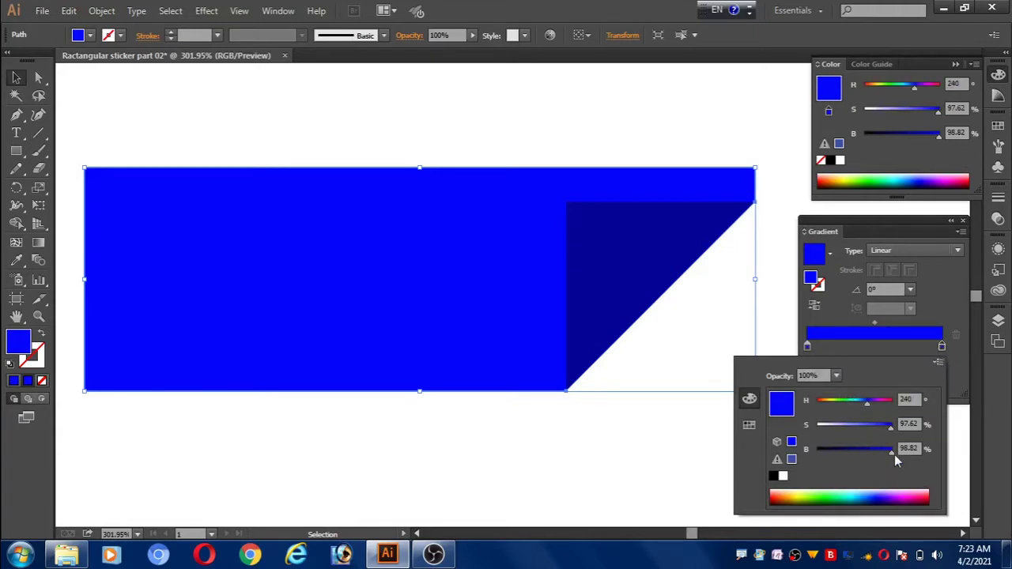
pyautogui.moveTo(890, 457); pyautogui.dragTo(865, 453)
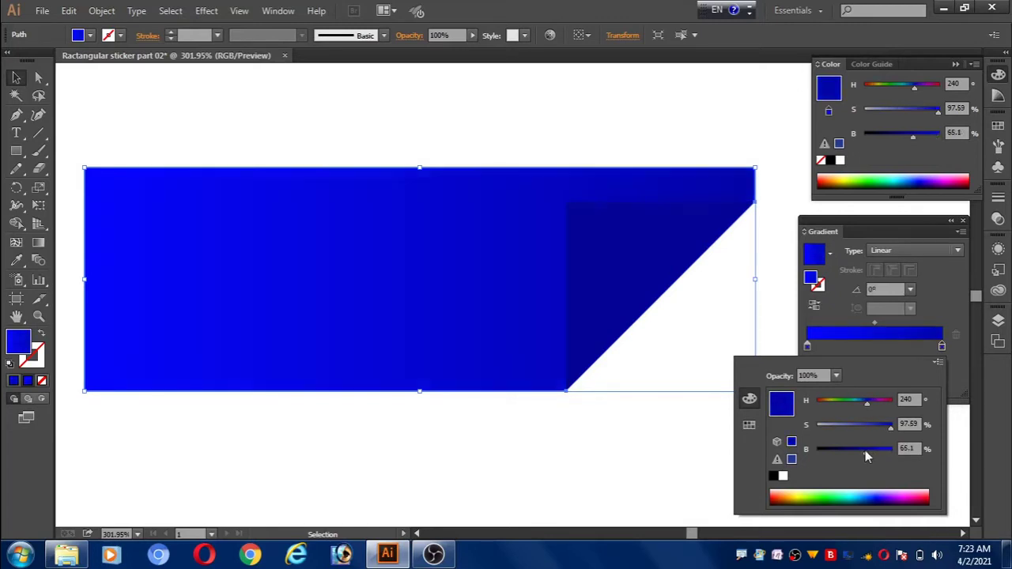
pyautogui.moveTo(891, 428); pyautogui.dragTo(896, 430)
pyautogui.click(941, 348)
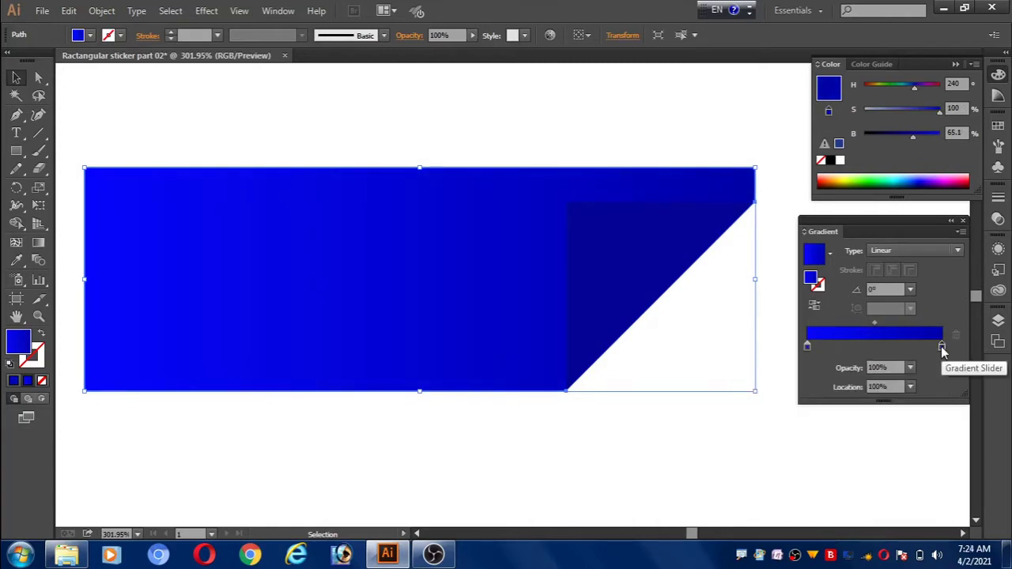
pyautogui.click(959, 250)
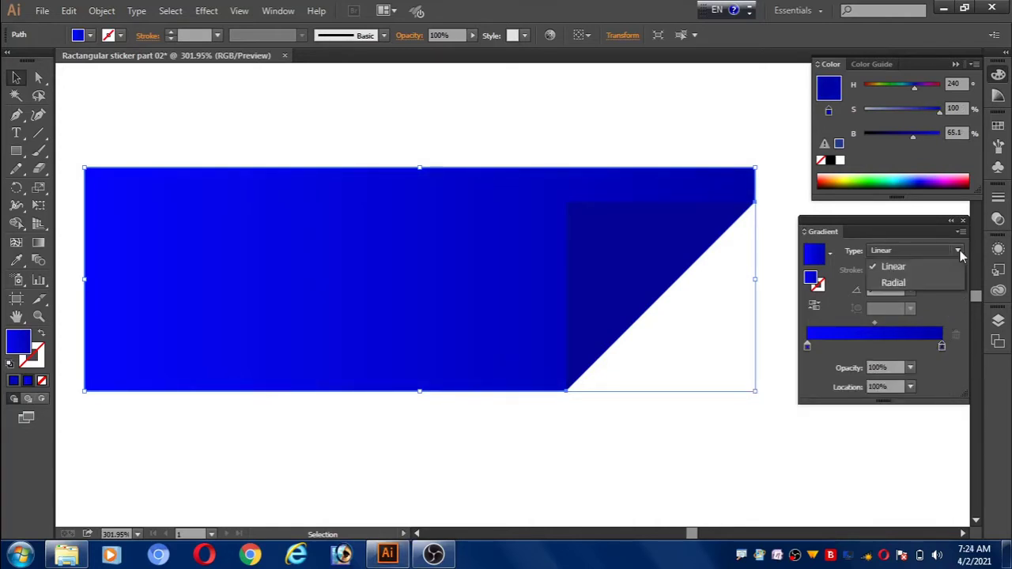
# Make the sticker's gradient radial with its midpoint at 85.48%
pyautogui.click(912, 282)
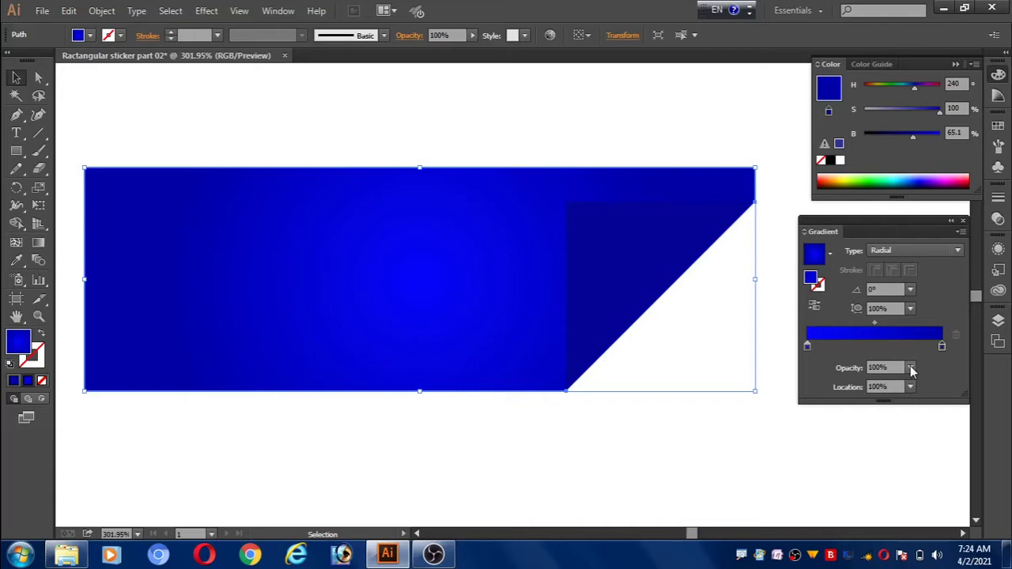
pyautogui.click(817, 309)
pyautogui.click(816, 308)
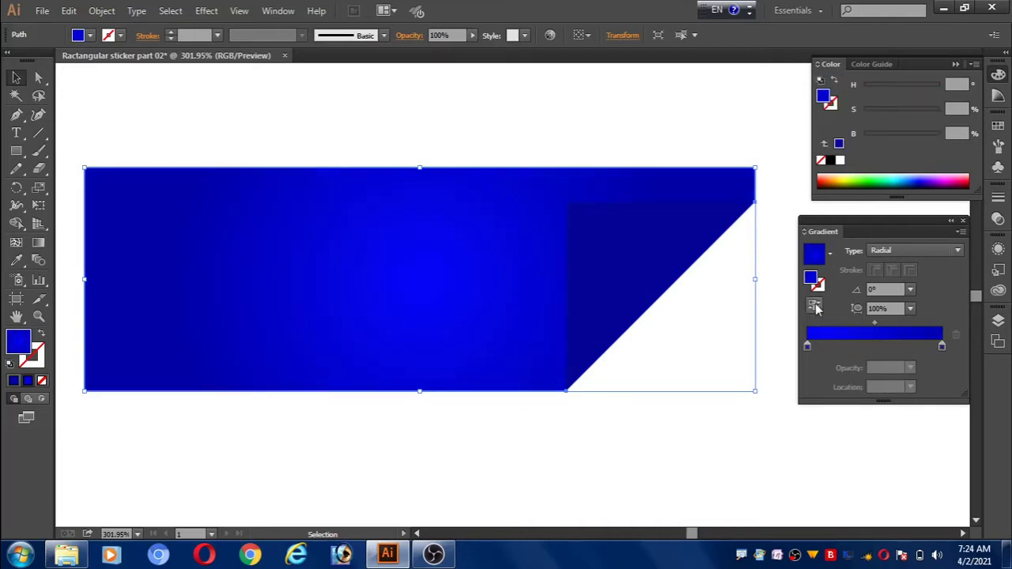
pyautogui.moveTo(874, 324); pyautogui.dragTo(922, 323)
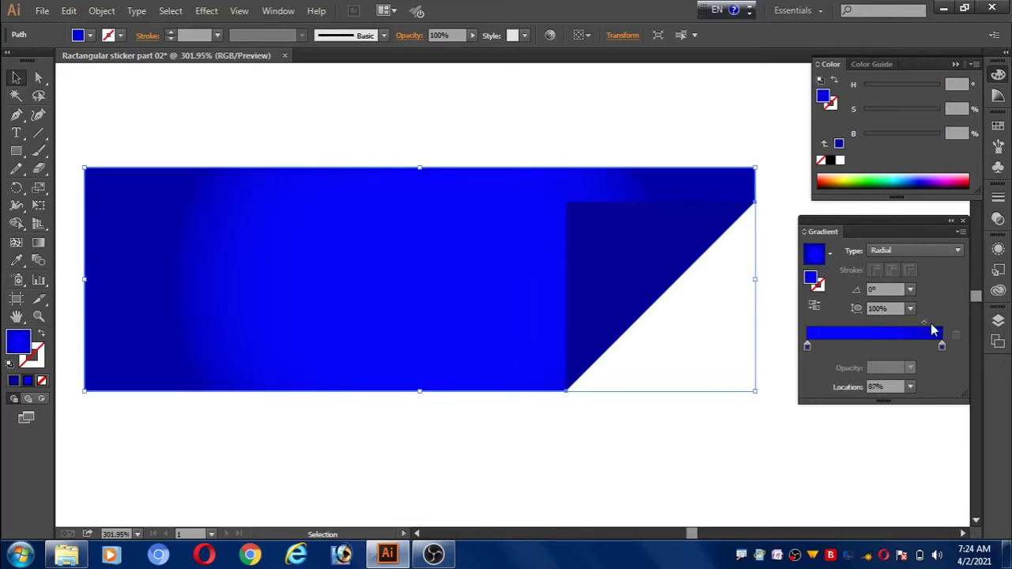
# Set the sticker gradient's right stop opacity to 90%
pyautogui.click(942, 346)
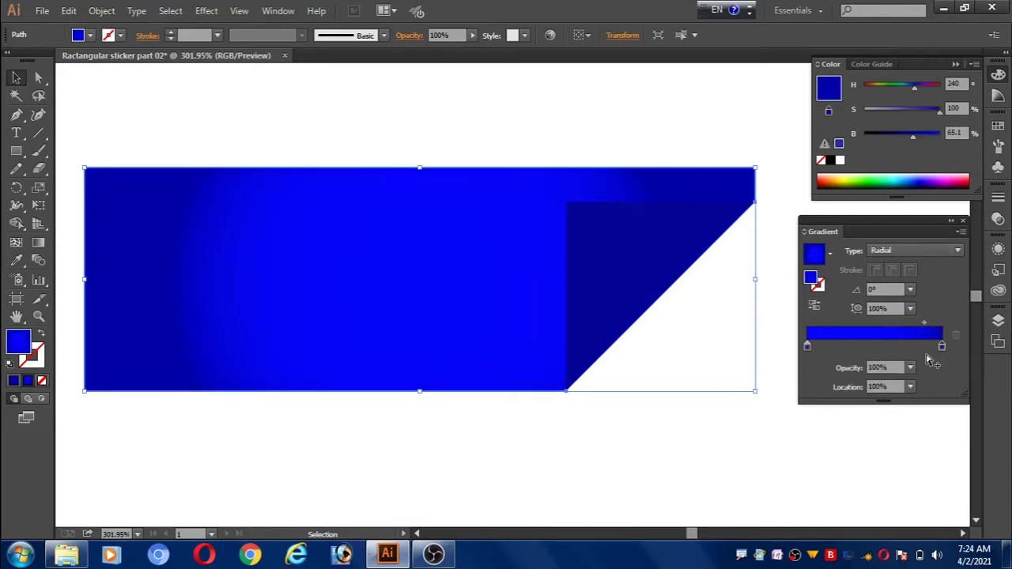
pyautogui.click(911, 368)
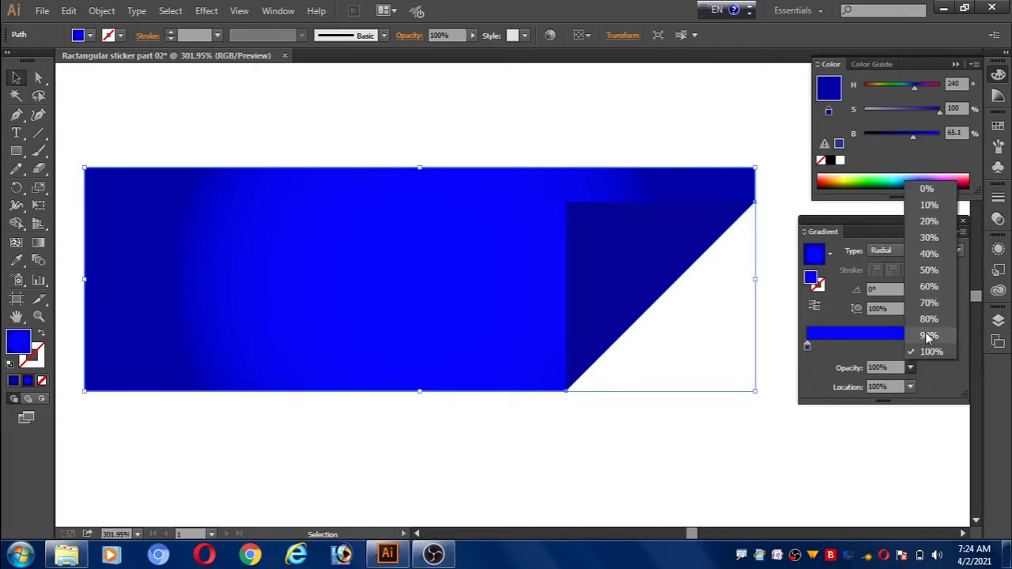
pyautogui.click(927, 335)
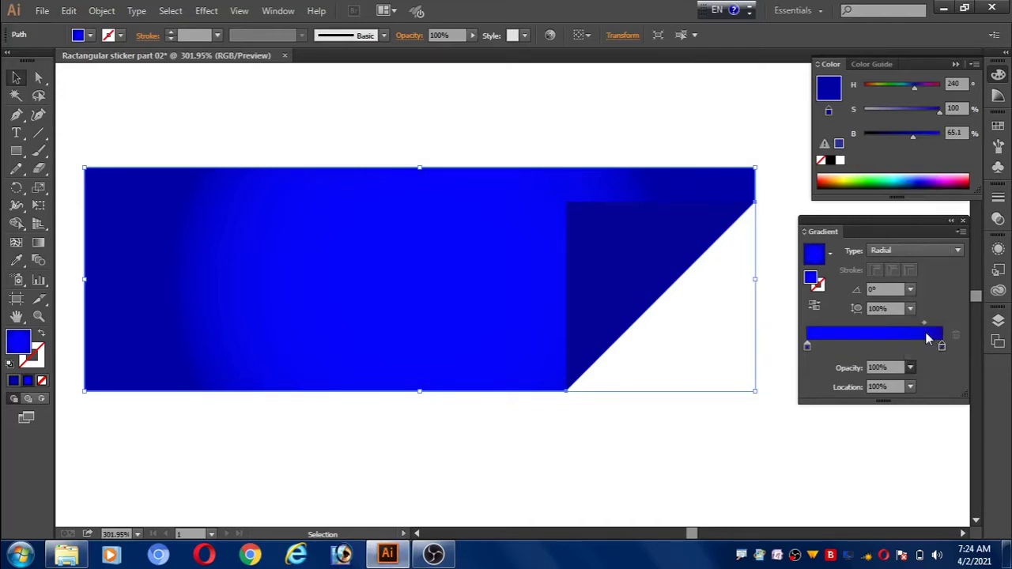
pyautogui.click(656, 463)
# Apply the gradient to the folded-corner triangle and remove its extra stops
pyautogui.click(643, 289)
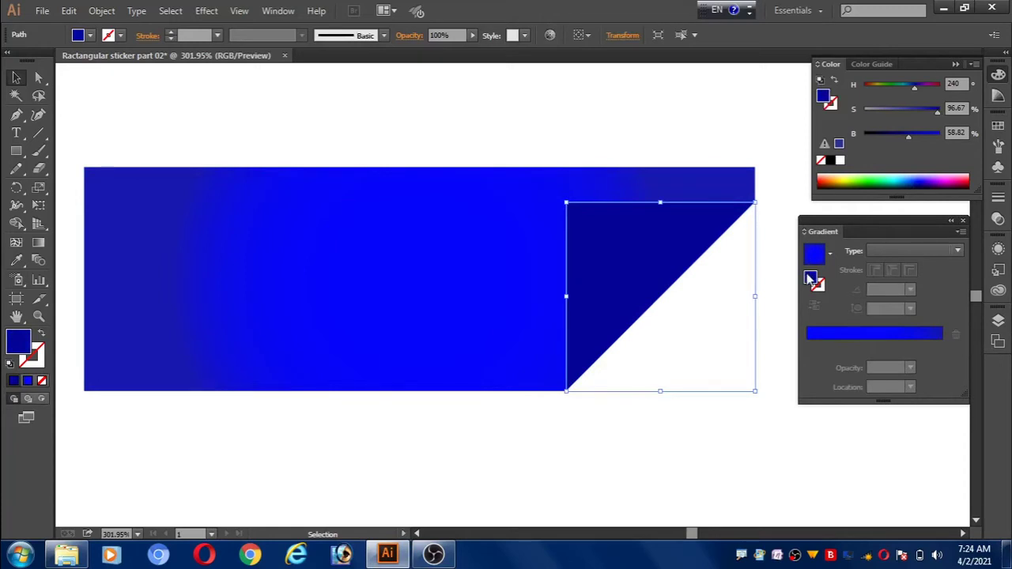
pyautogui.click(850, 336)
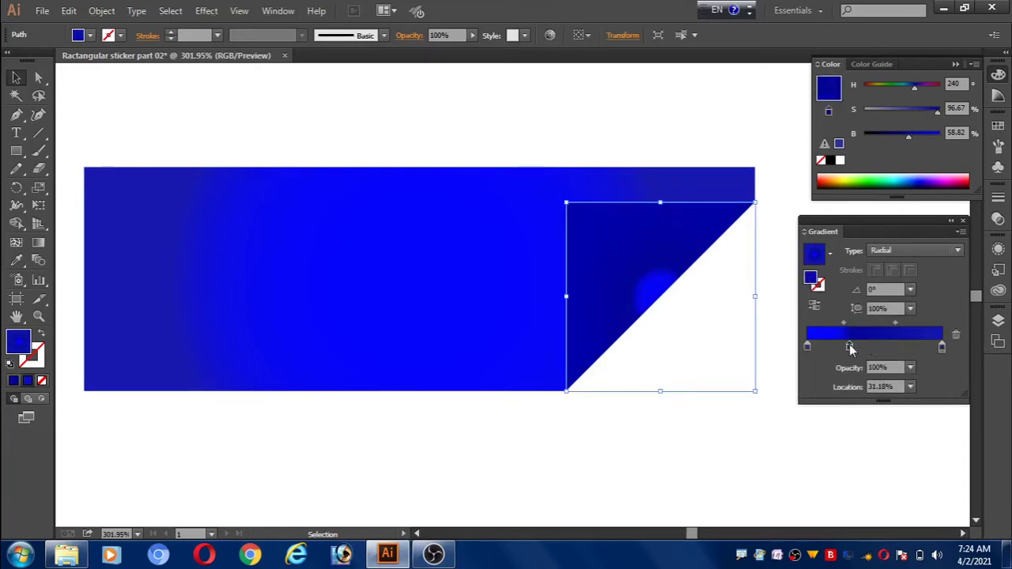
pyautogui.click(936, 347)
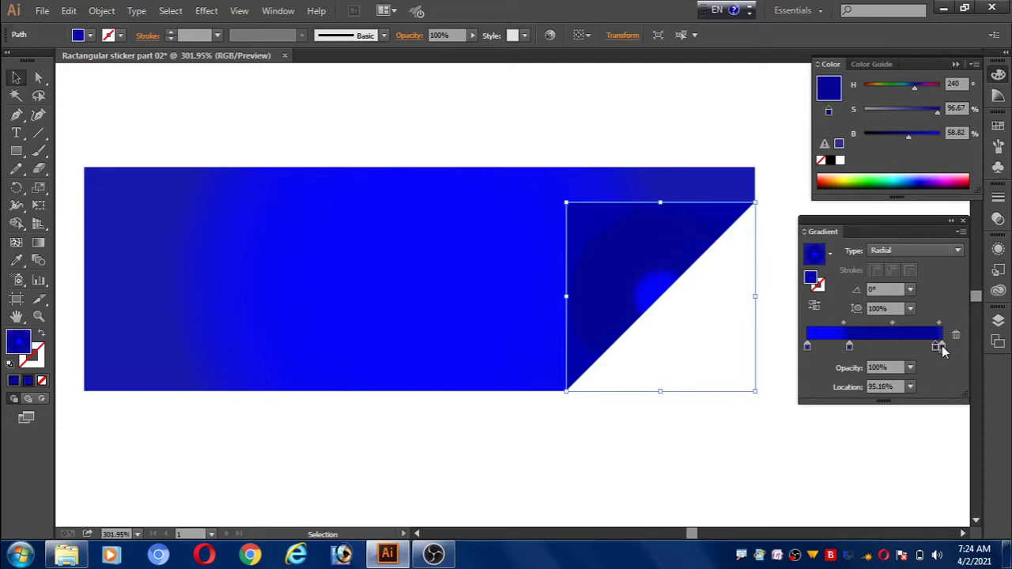
pyautogui.moveTo(942, 350)
pyautogui.mouseDown()
pyautogui.moveTo(946, 377)
pyautogui.moveTo(953, 348)
pyautogui.mouseUp()
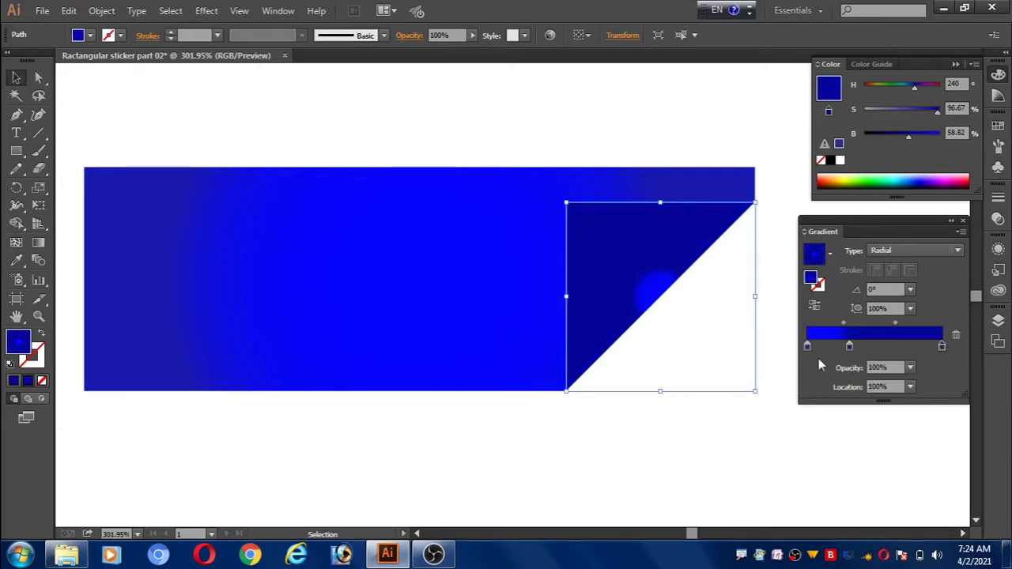
pyautogui.moveTo(804, 348)
pyautogui.mouseDown()
pyautogui.moveTo(821, 369)
pyautogui.moveTo(827, 345)
pyautogui.moveTo(805, 346)
pyautogui.mouseUp()
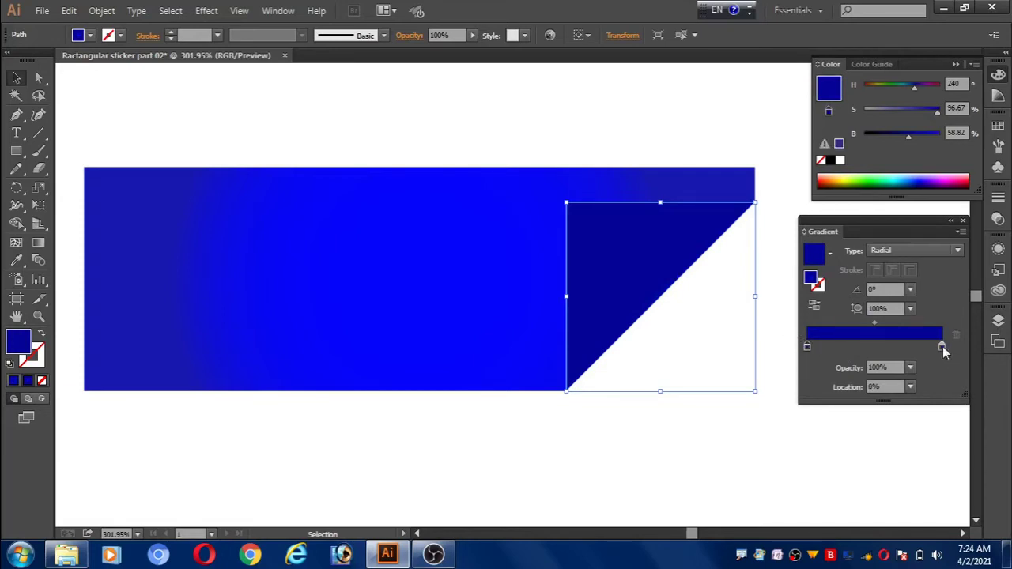
# Brighten the triangle gradient's right stop to about 83% in HSB
pyautogui.click(942, 346)
pyautogui.doubleClick(942, 347)
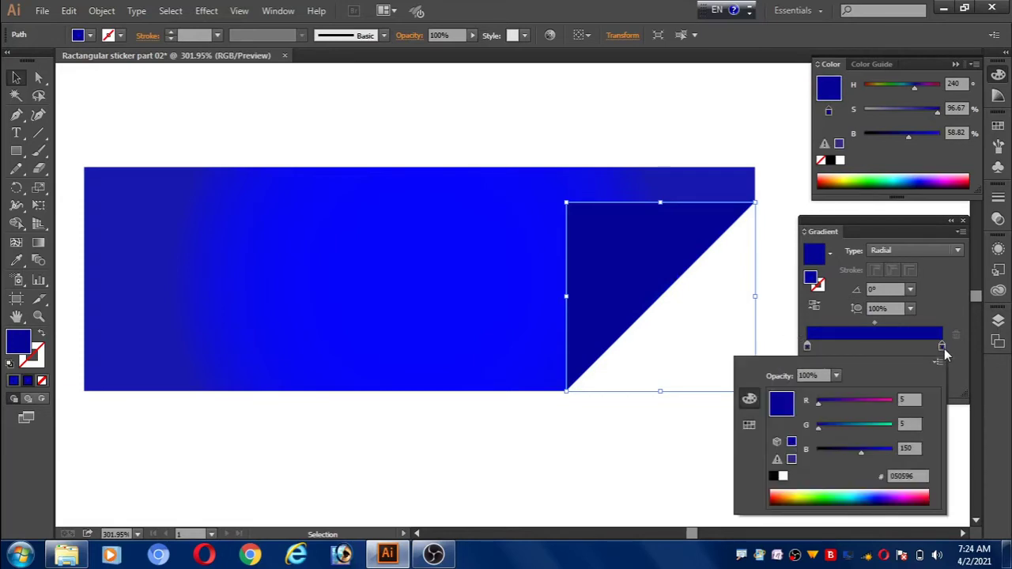
pyautogui.click(938, 365)
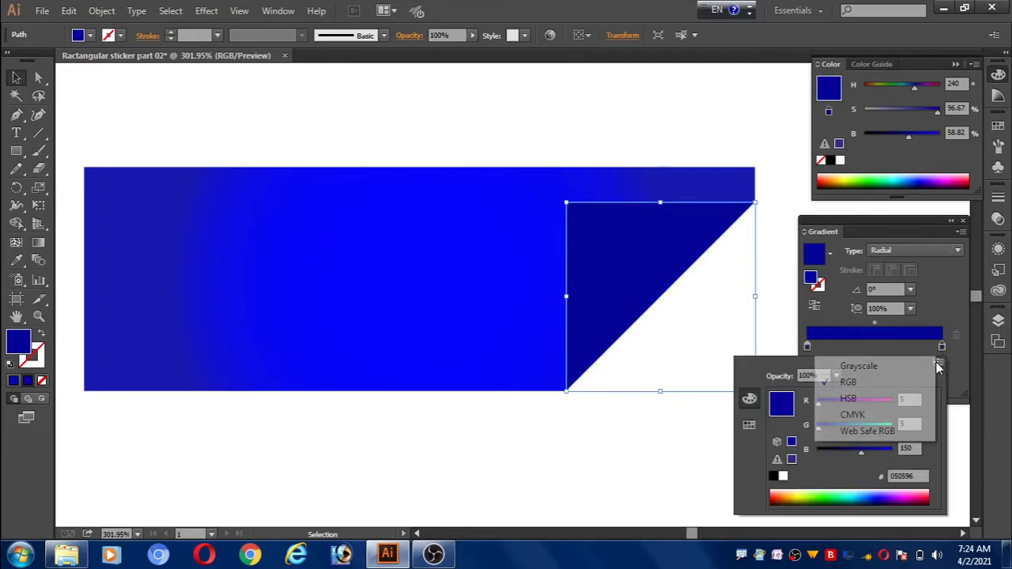
pyautogui.click(852, 399)
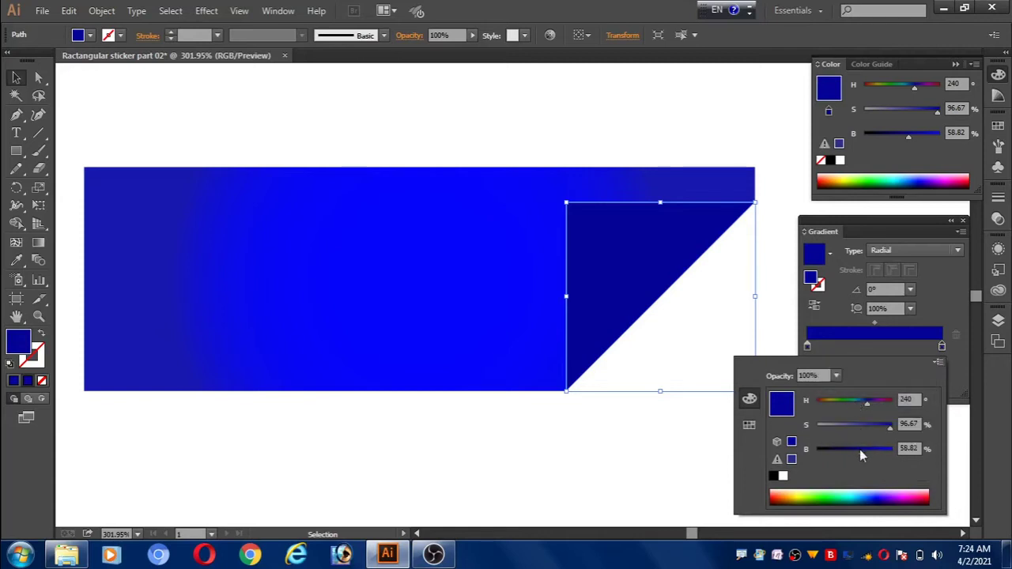
pyautogui.moveTo(860, 451); pyautogui.dragTo(901, 433)
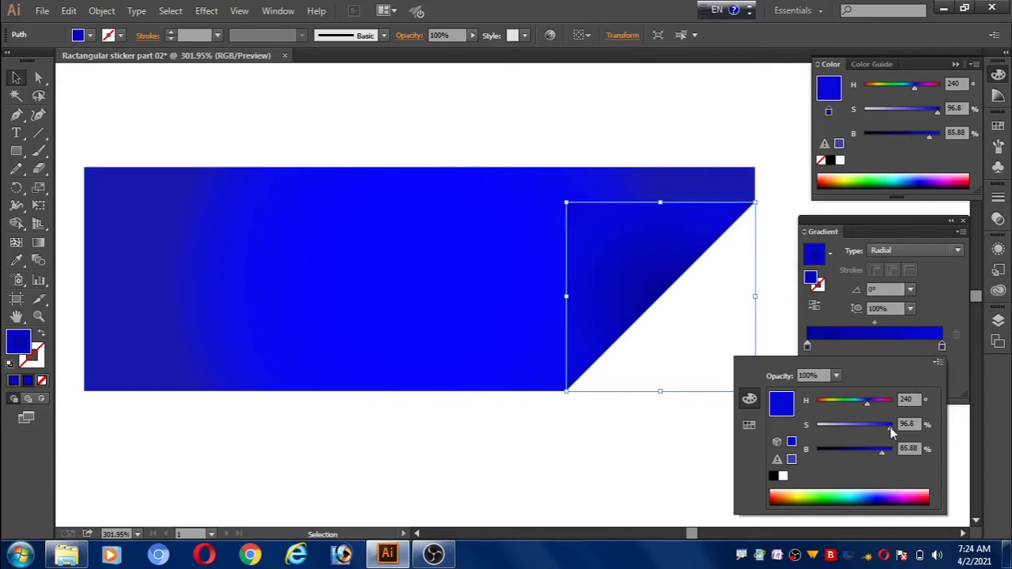
pyautogui.click(942, 347)
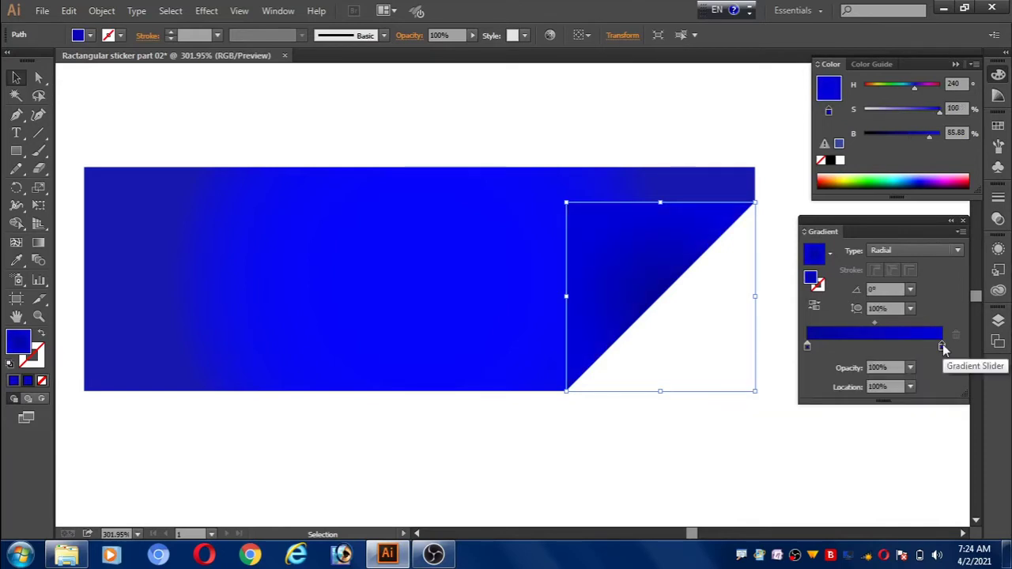
# Make the triangle's gradient linear with the midpoint at 45.7%
pyautogui.click(957, 250)
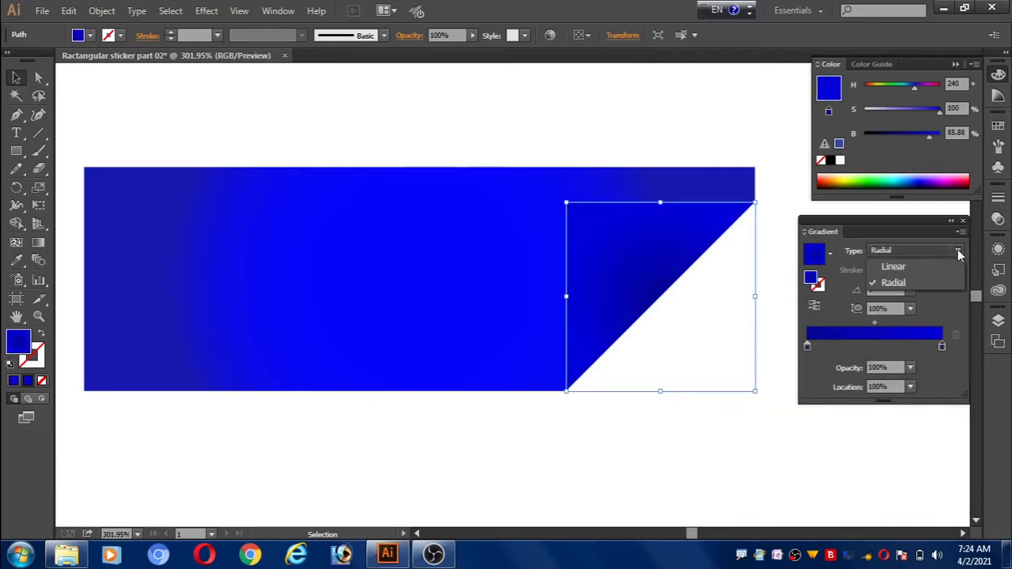
pyautogui.click(903, 267)
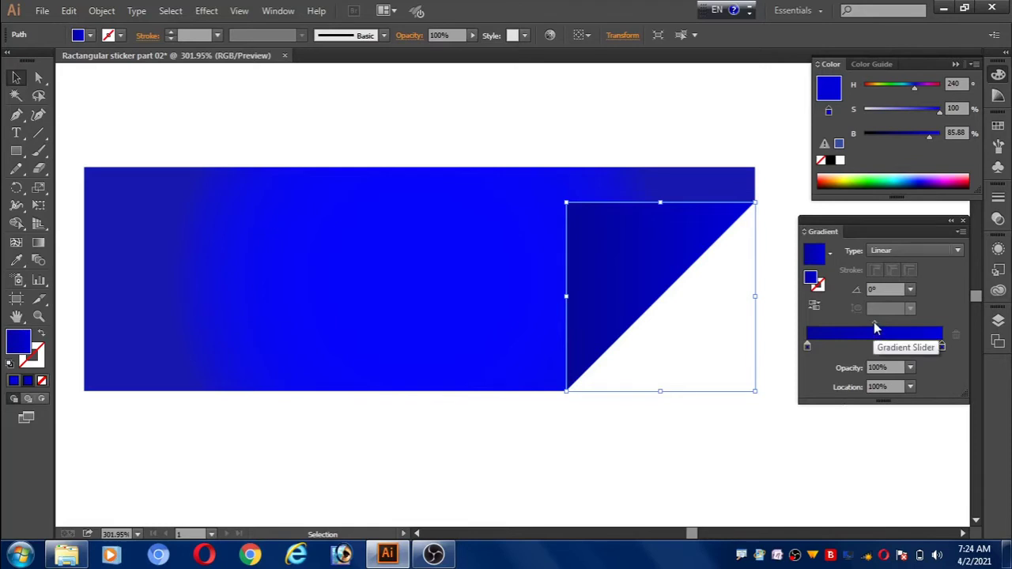
pyautogui.moveTo(874, 322); pyautogui.dragTo(869, 326)
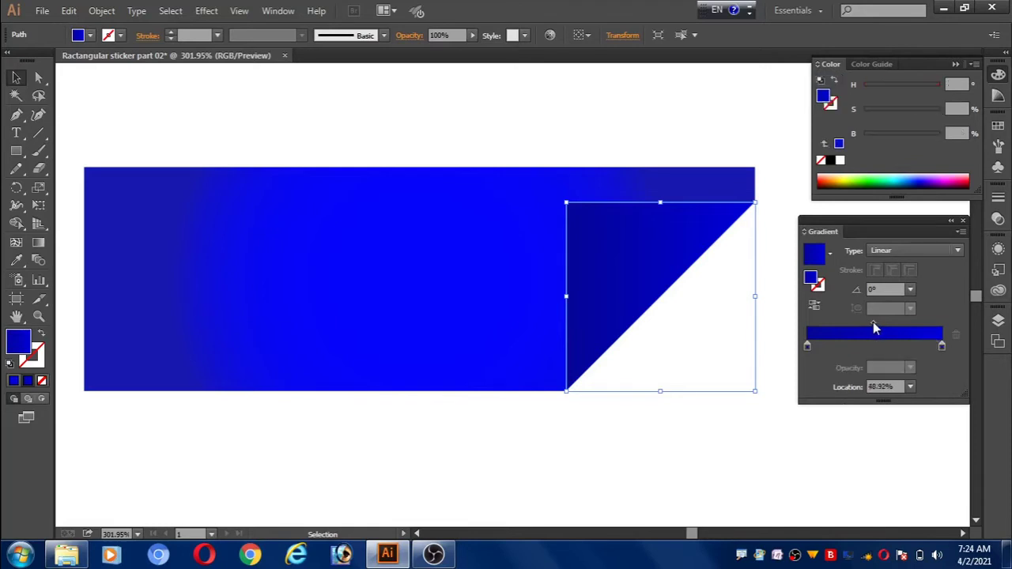
pyautogui.click(686, 435)
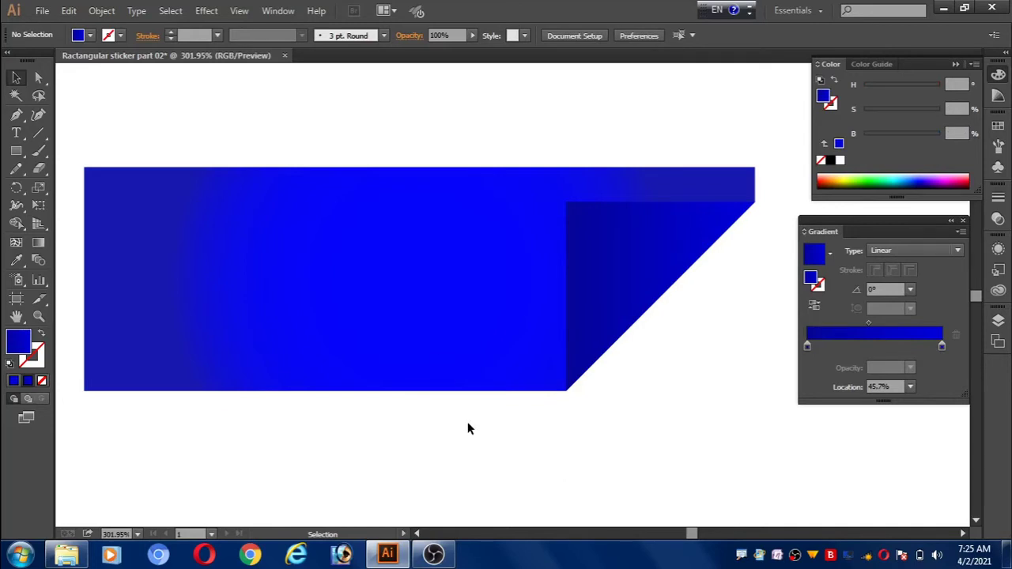
# Add a blue Multiply drop shadow to the rectangle: 75% opacity, 7 px offsets, 5 px blur
pyautogui.click(426, 255)
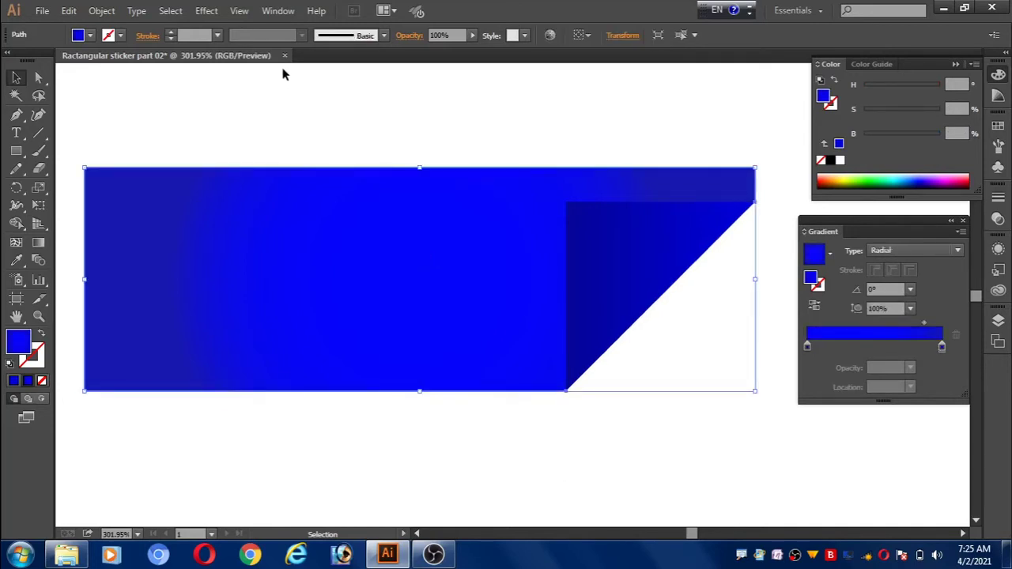
pyautogui.click(212, 12)
pyautogui.moveTo(225, 178)
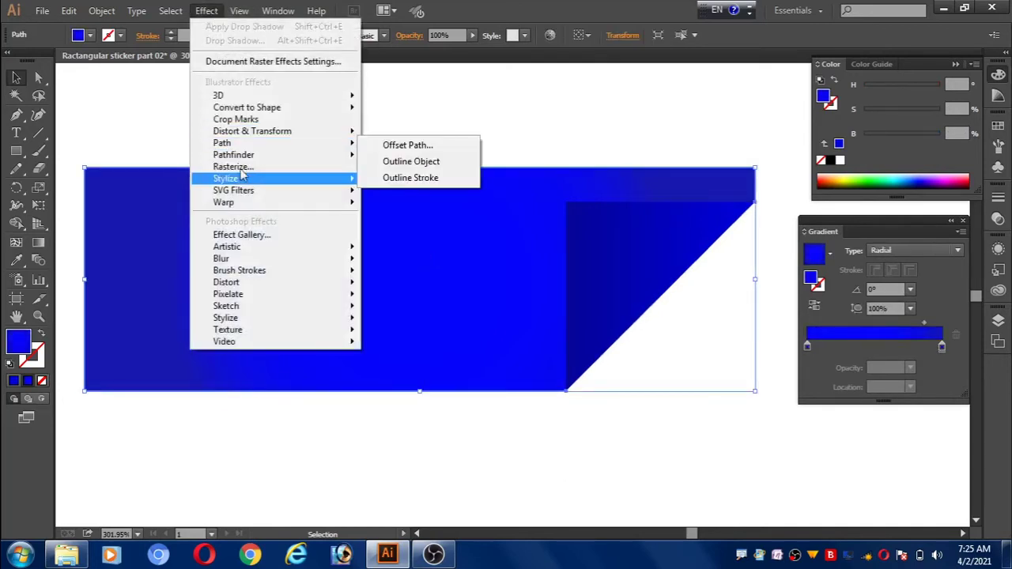
pyautogui.click(401, 181)
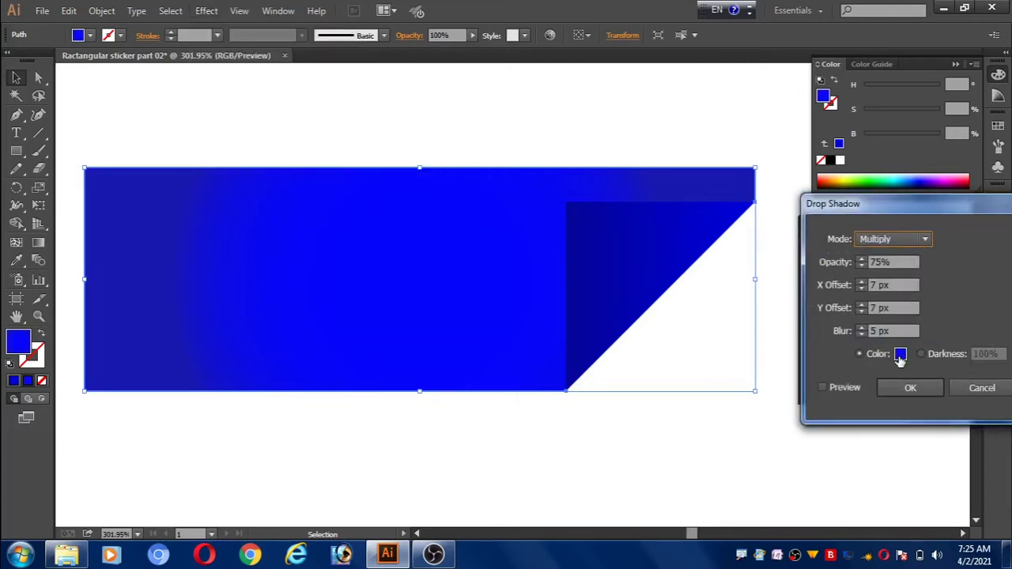
pyautogui.click(822, 387)
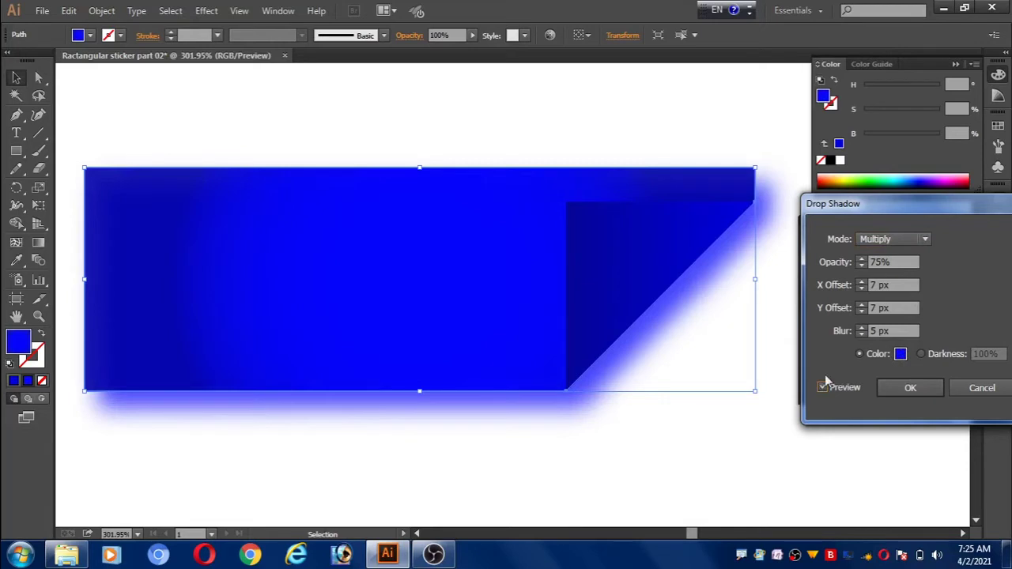
pyautogui.click(910, 387)
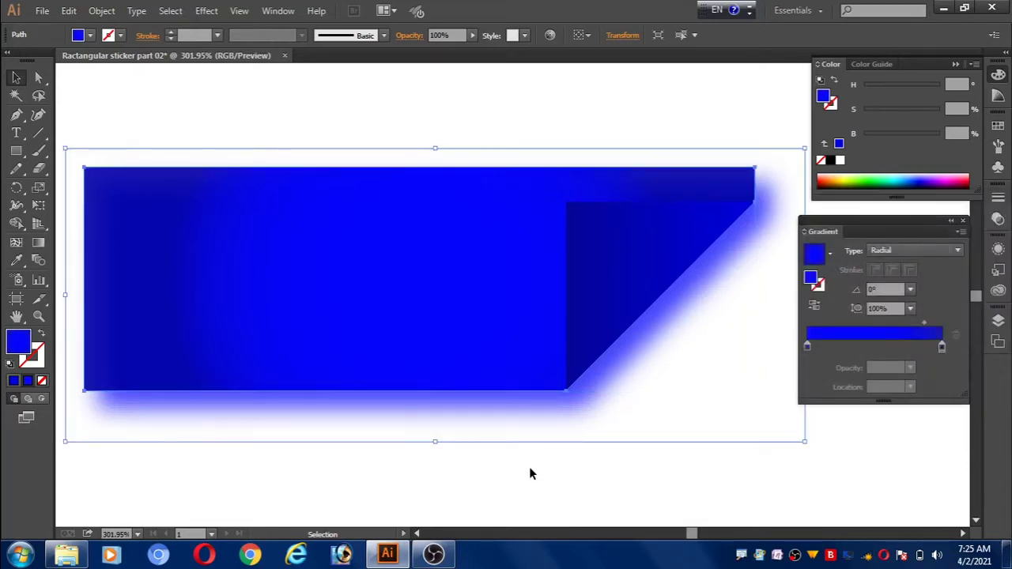
# Reselect the shadowed sticker shape
pyautogui.click(149, 99)
pyautogui.click(174, 219)
pyautogui.click(99, 12)
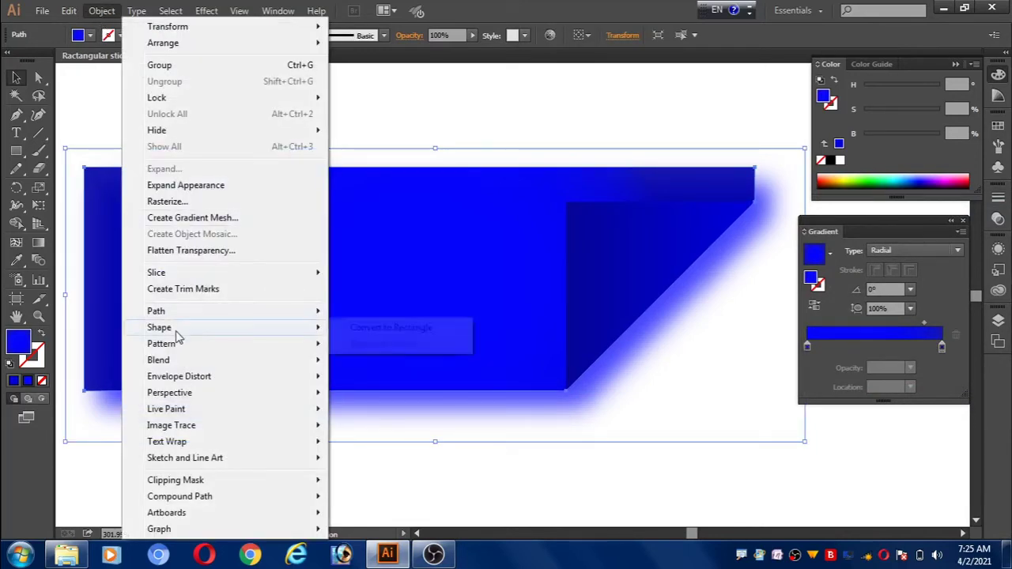
pyautogui.moveTo(156, 310)
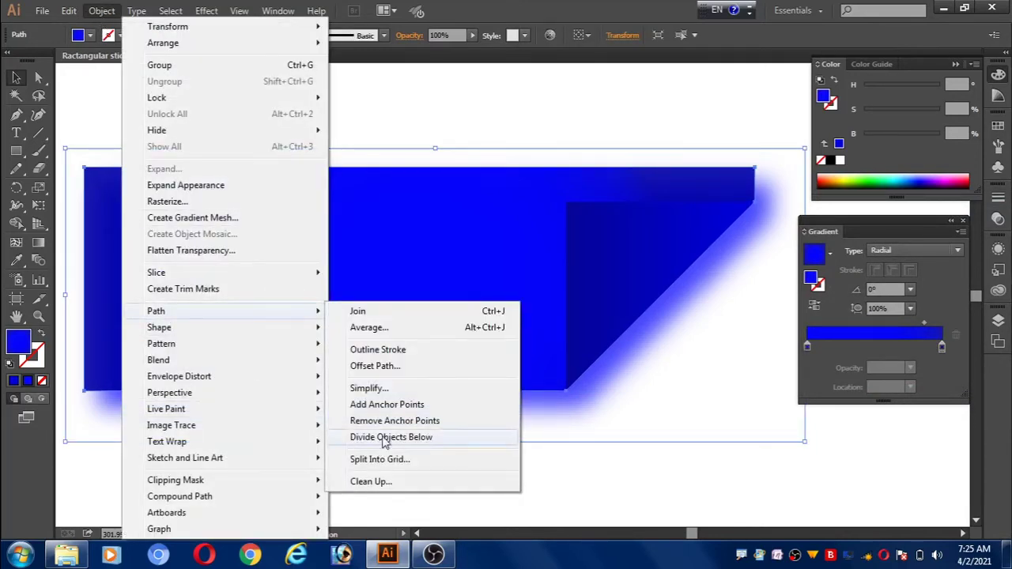
# Create an inset copy of the sticker outline with Offset Path at -7 px
pyautogui.click(390, 368)
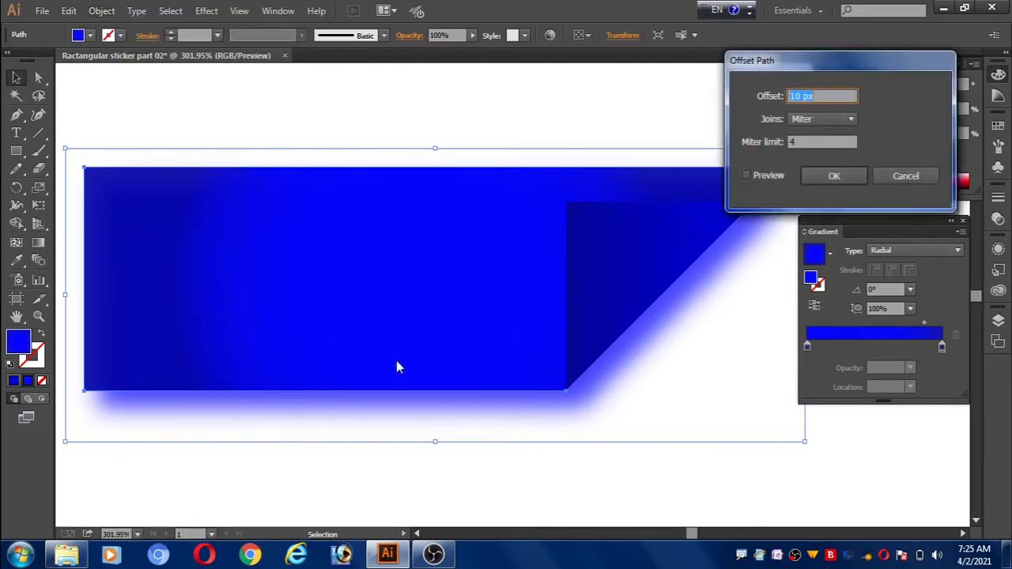
pyautogui.click(745, 174)
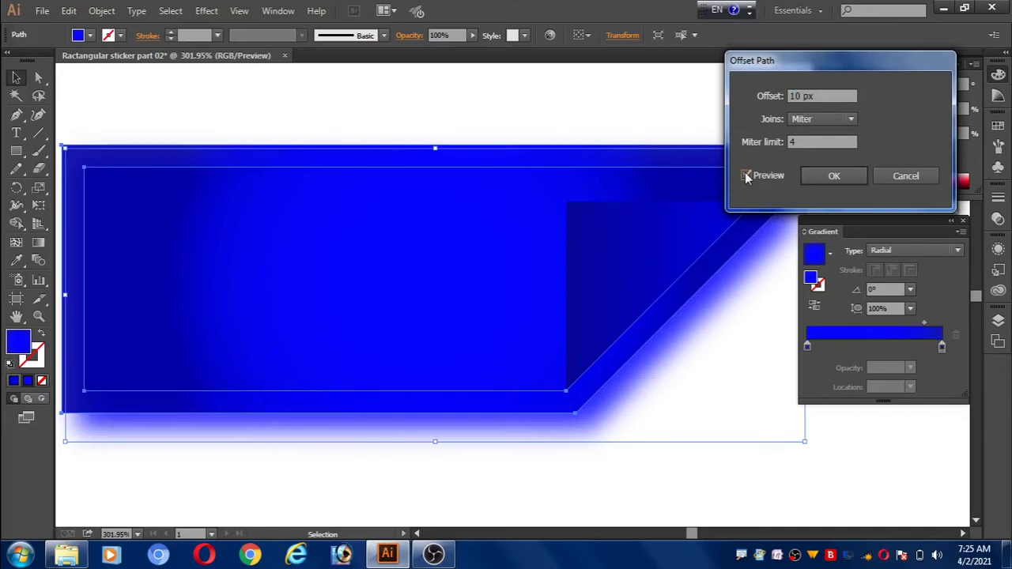
pyautogui.click(790, 96)
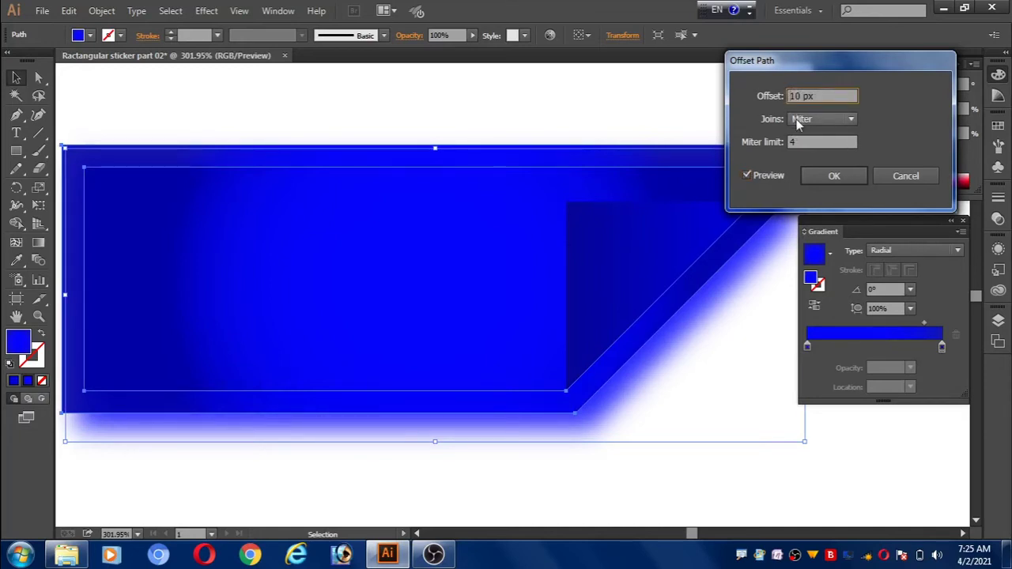
pyautogui.write('-10')
pyautogui.click(745, 175)
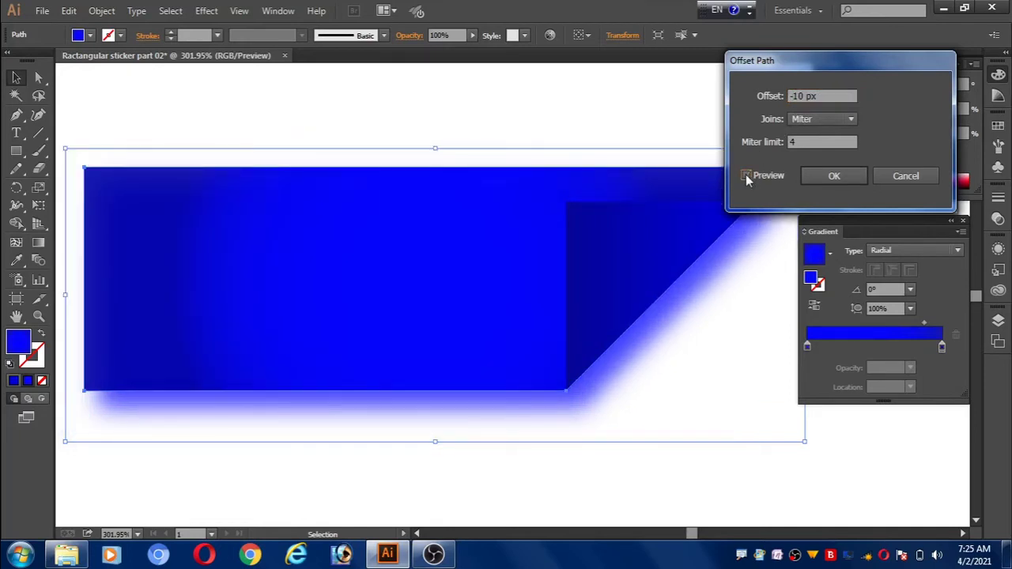
pyautogui.click(746, 176)
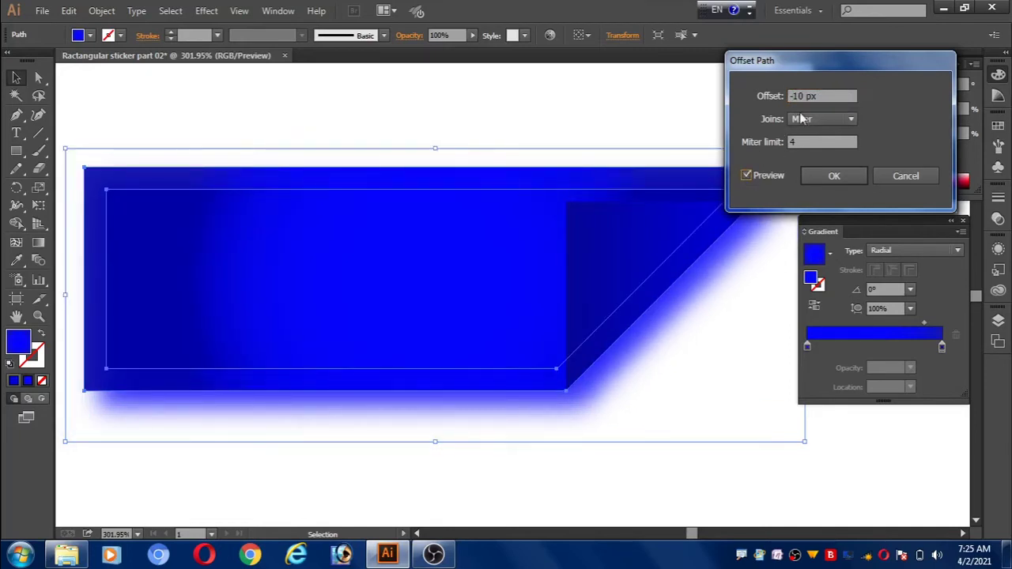
pyautogui.moveTo(814, 96); pyautogui.dragTo(789, 96)
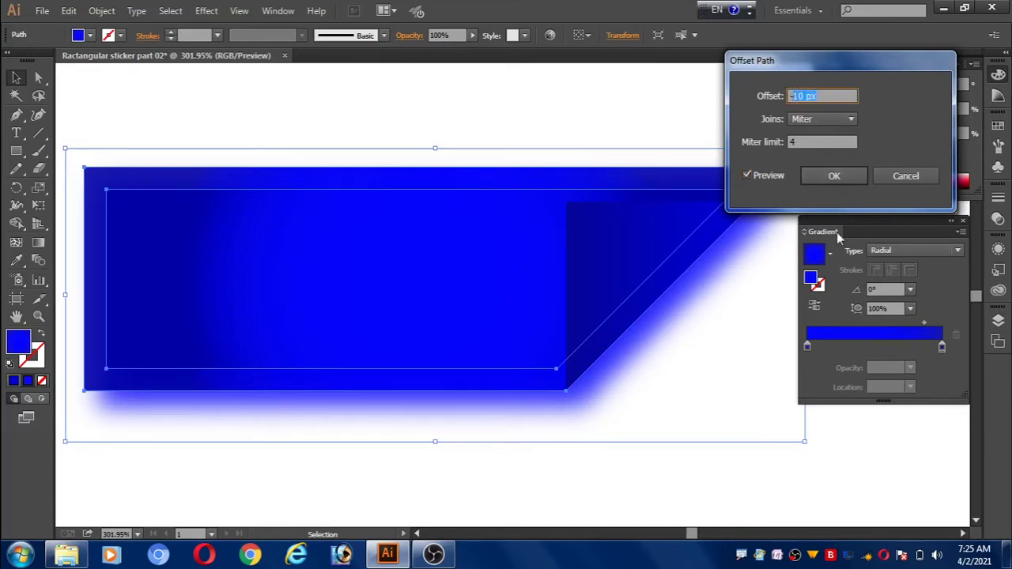
pyautogui.press('Down')
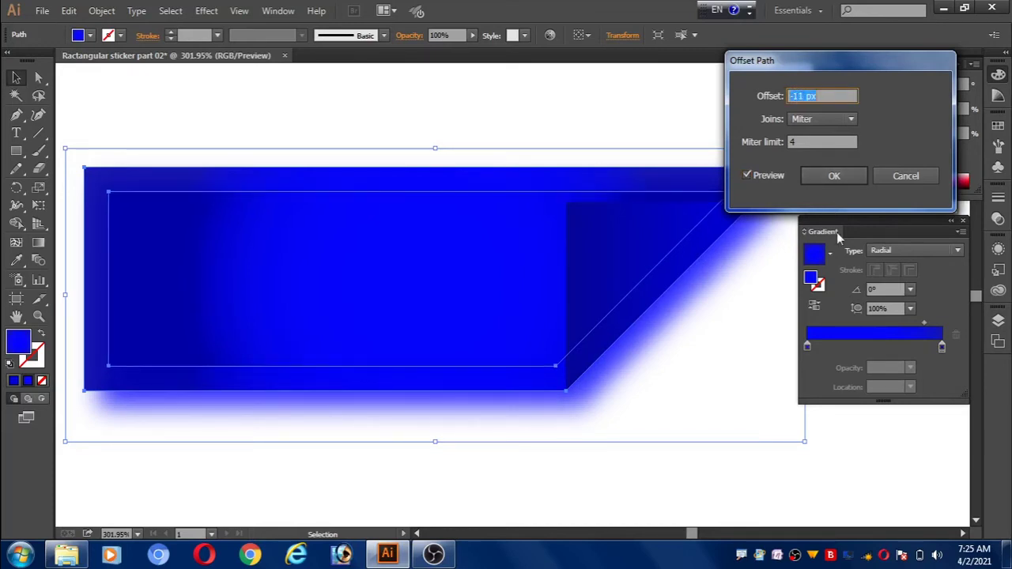
pyautogui.press('Up')
pyautogui.press('Up')
pyautogui.press('Up')
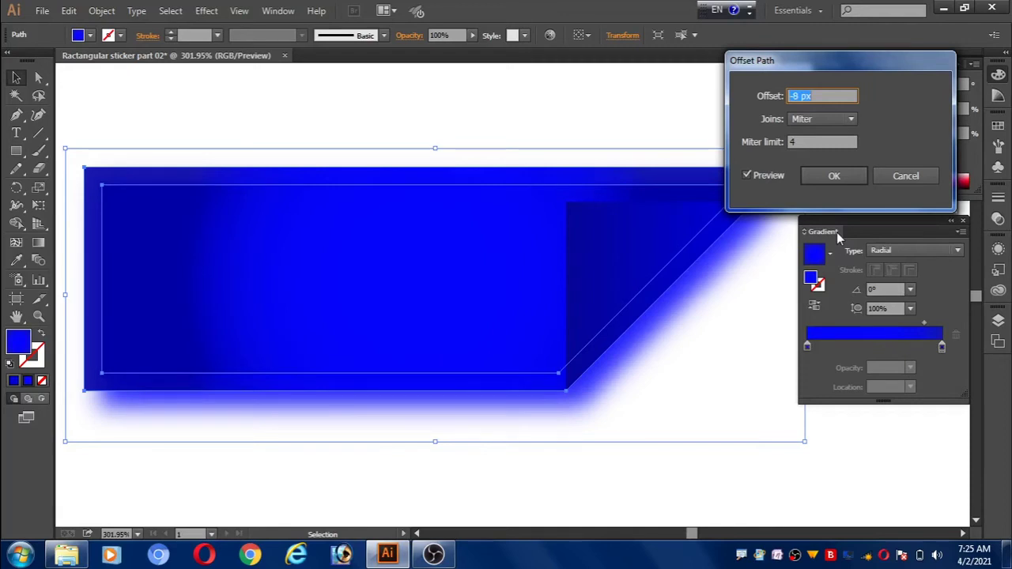
pyautogui.press('Up')
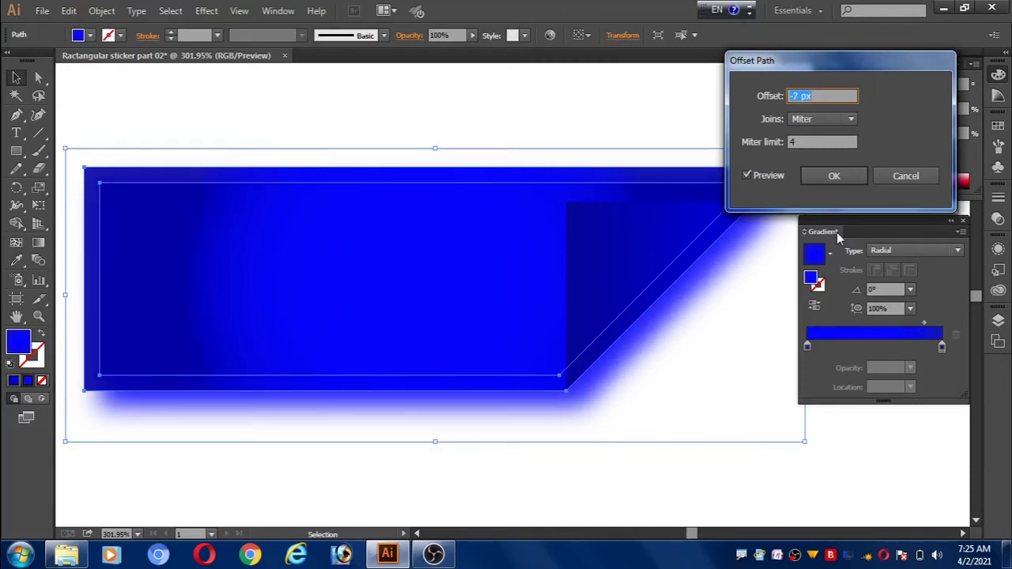
pyautogui.click(838, 178)
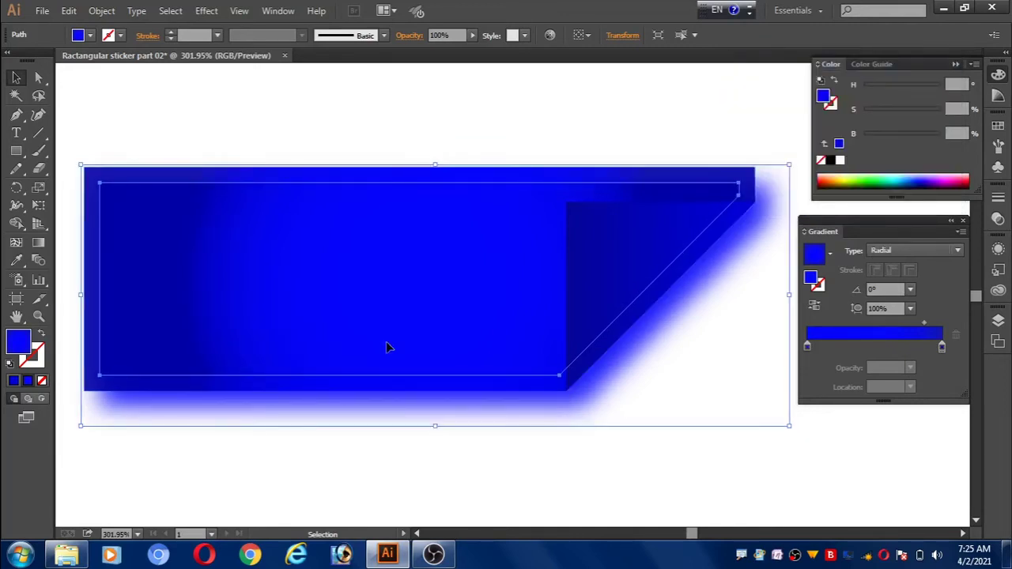
# Color the inset path bright cyan and switch that color to its stroke
pyautogui.doubleClick(18, 342)
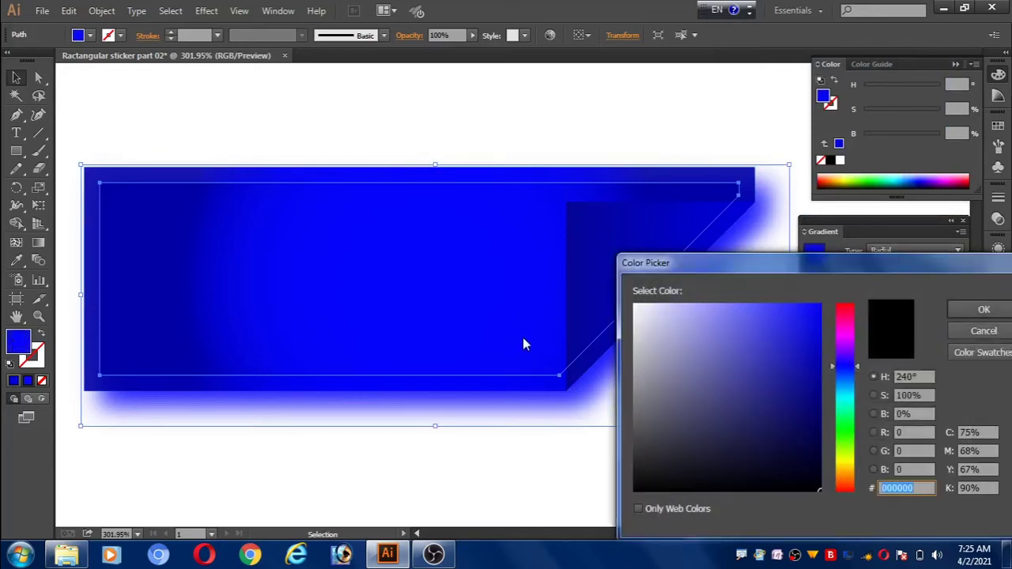
pyautogui.click(849, 401)
pyautogui.click(820, 305)
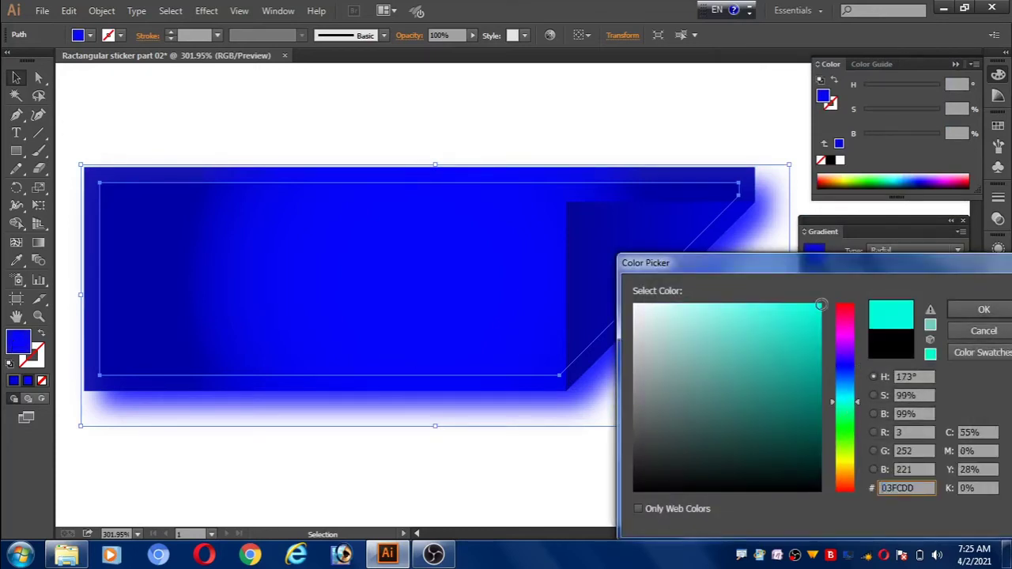
pyautogui.click(983, 309)
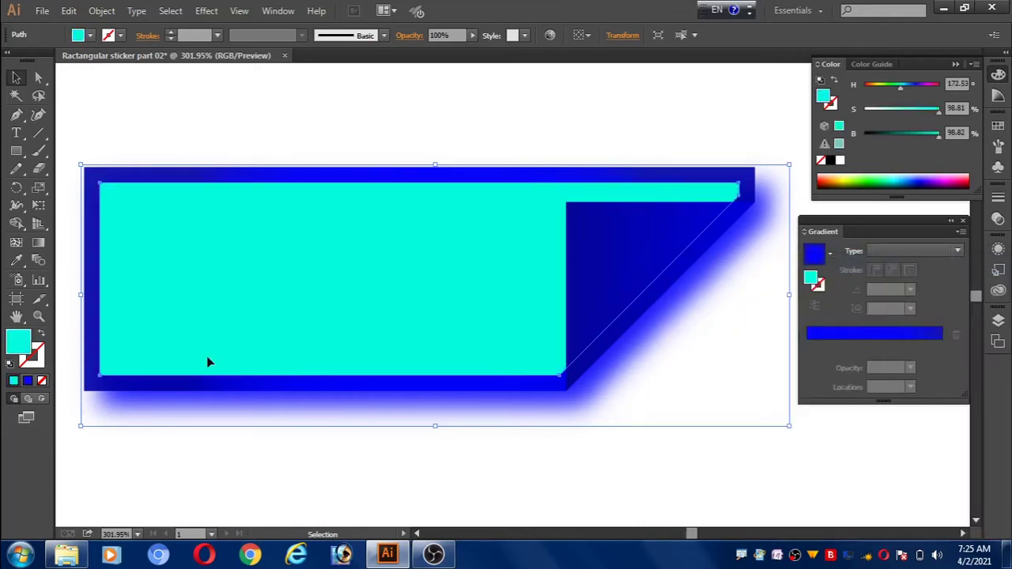
pyautogui.click(40, 336)
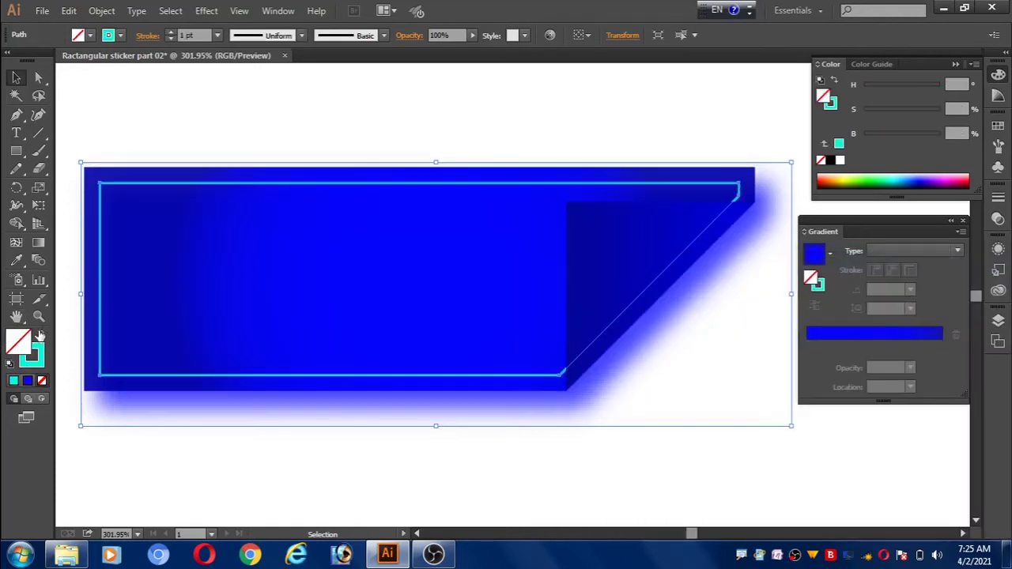
# Make the cyan border a 4 pt dotted stroke with round caps, 0 pt dashes and 8 pt gaps
pyautogui.click(147, 37)
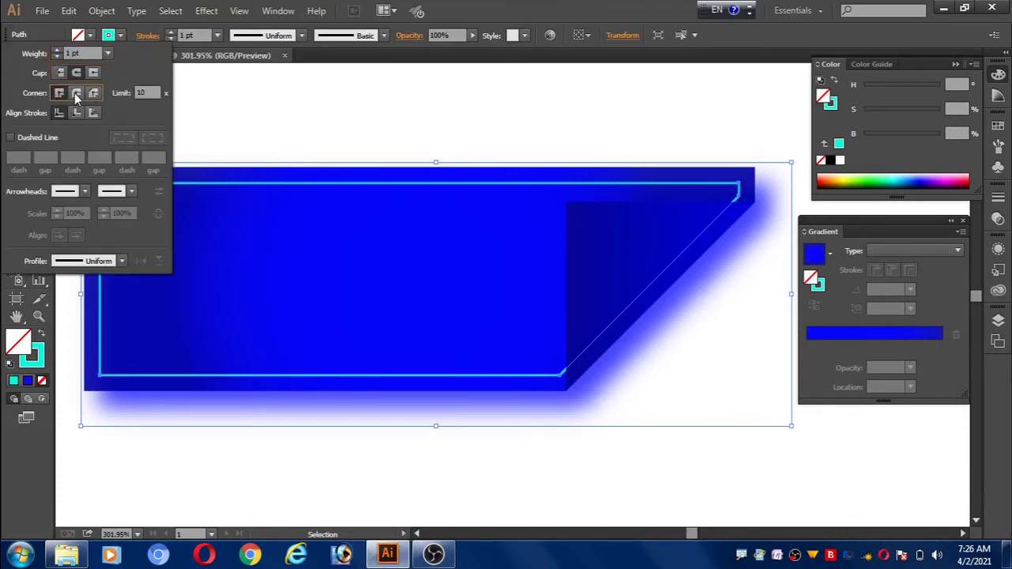
pyautogui.click(76, 93)
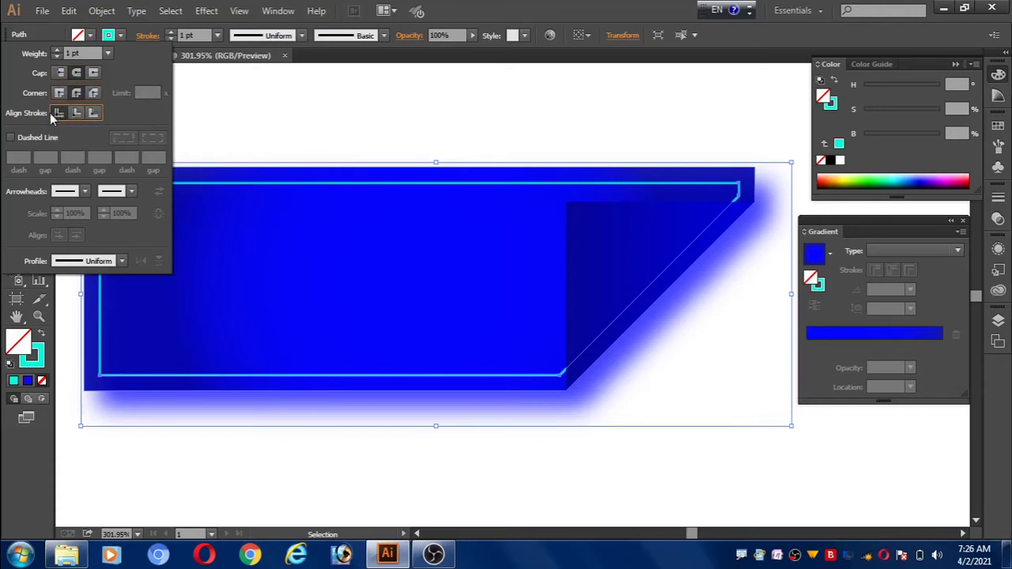
pyautogui.click(10, 137)
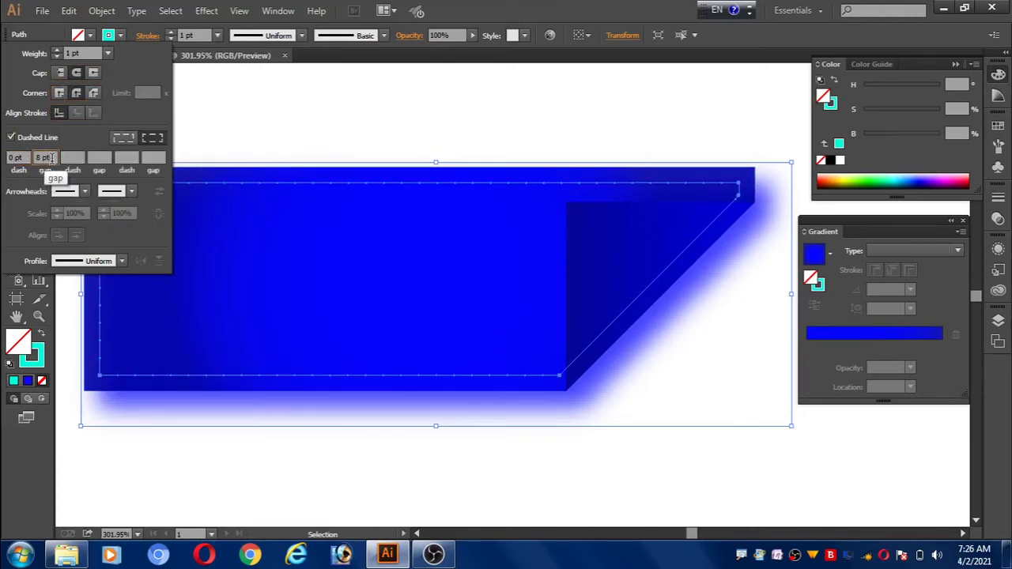
pyautogui.click(155, 140)
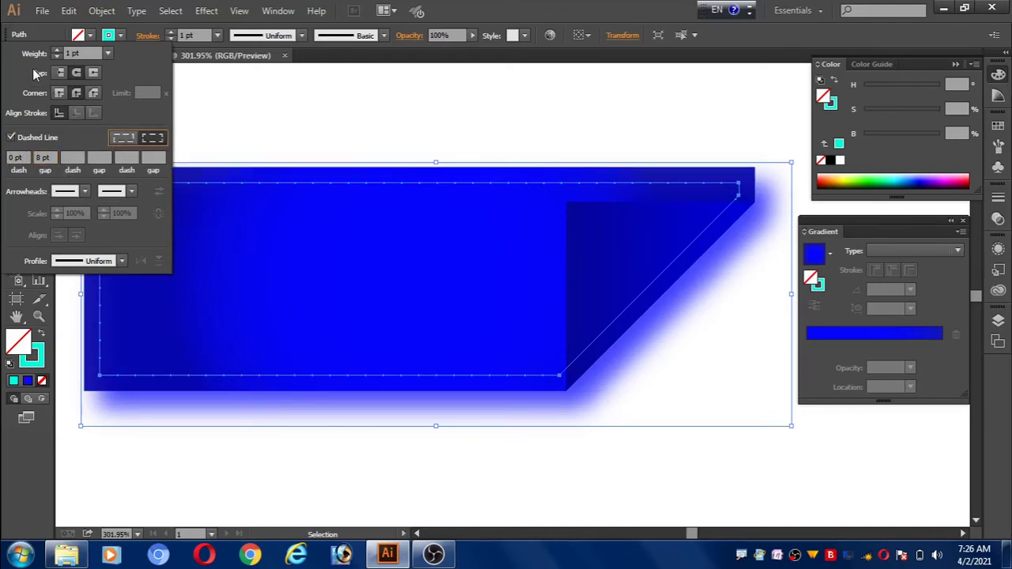
pyautogui.click(55, 50)
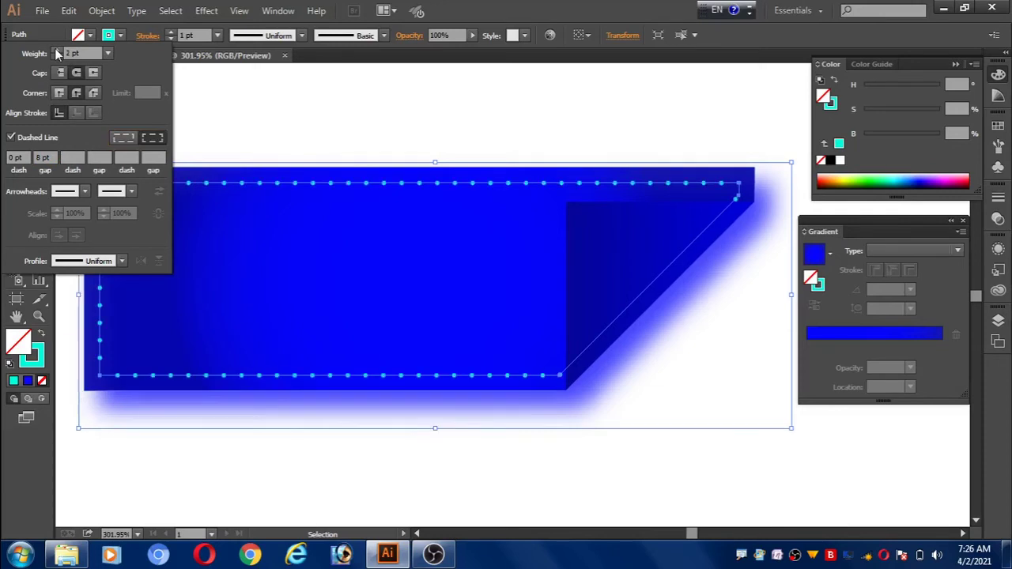
pyautogui.click(55, 49)
pyautogui.click(56, 50)
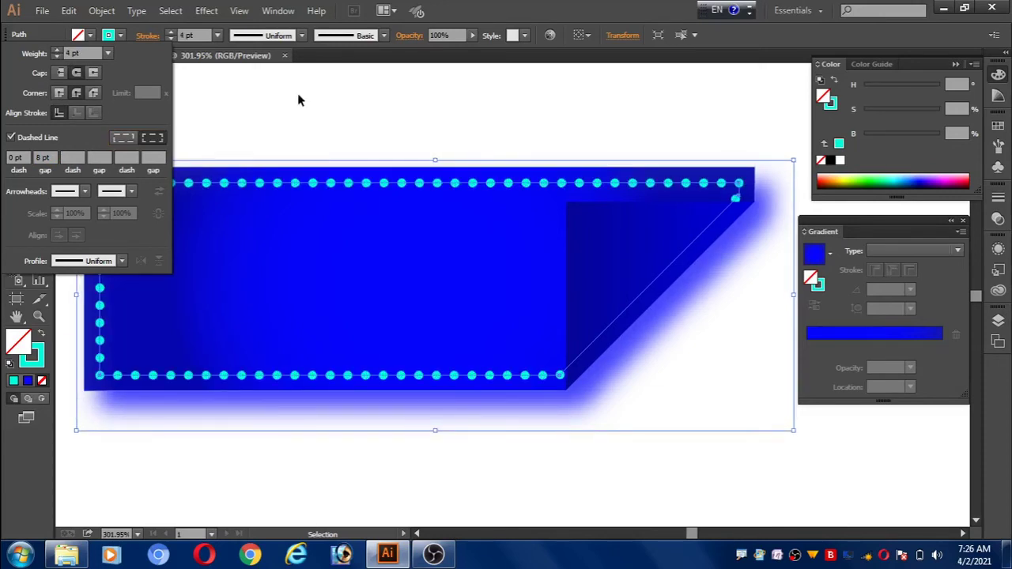
pyautogui.click(142, 36)
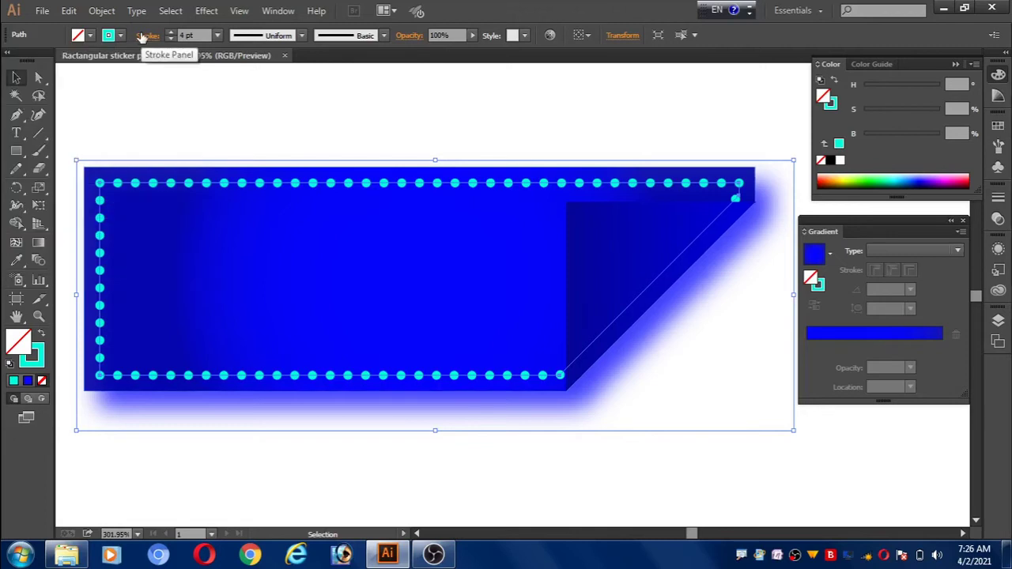
pyautogui.click(185, 113)
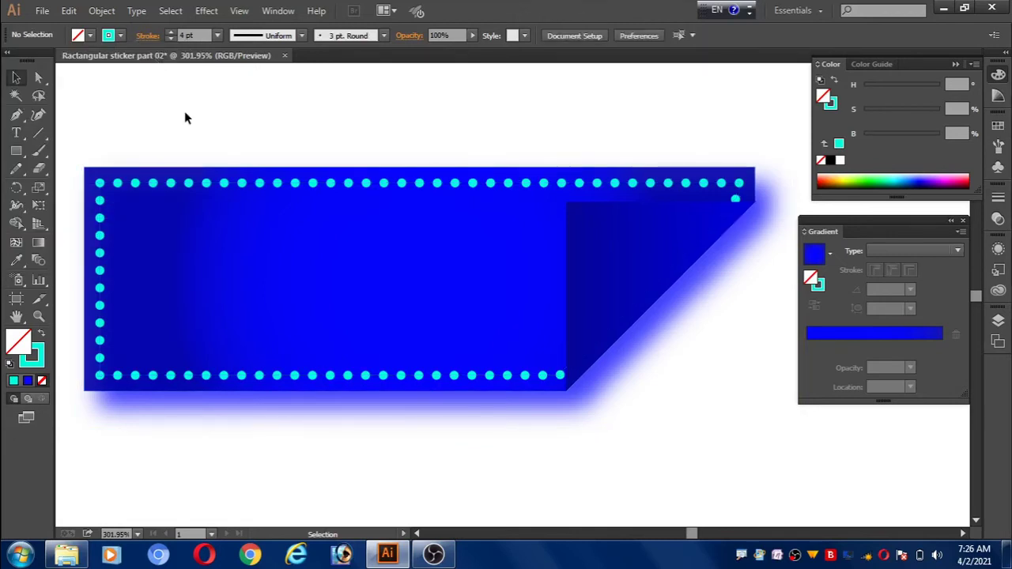
# Shift the artwork lower in the view and start a text point above the sticker
pyautogui.click(17, 316)
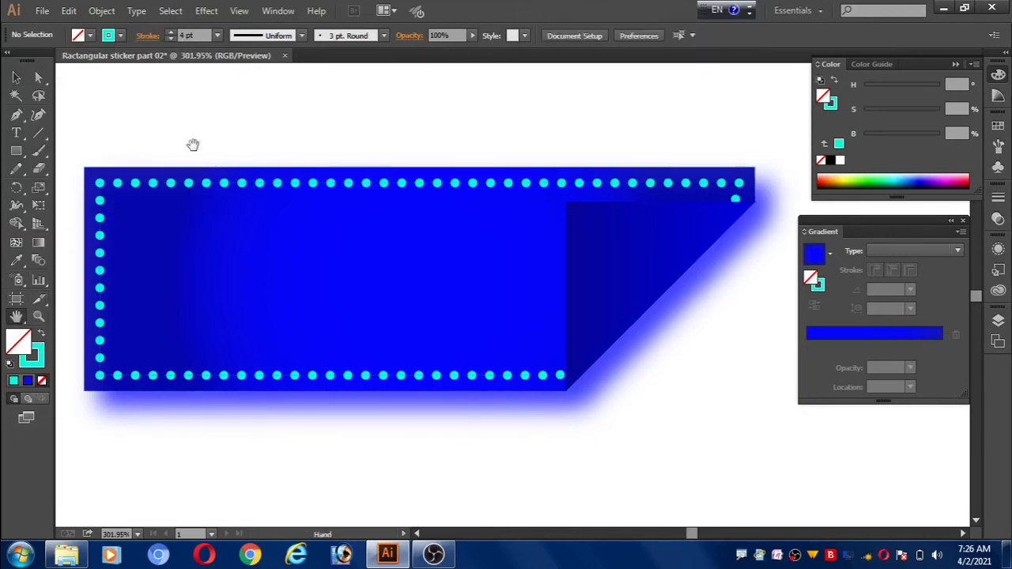
pyautogui.moveTo(192, 144); pyautogui.dragTo(205, 212)
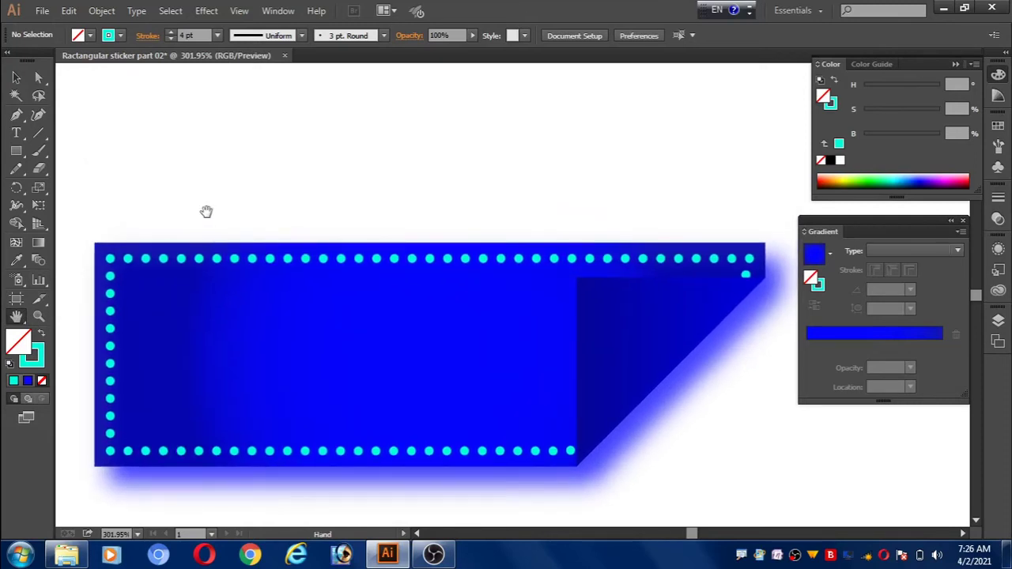
pyautogui.click(18, 138)
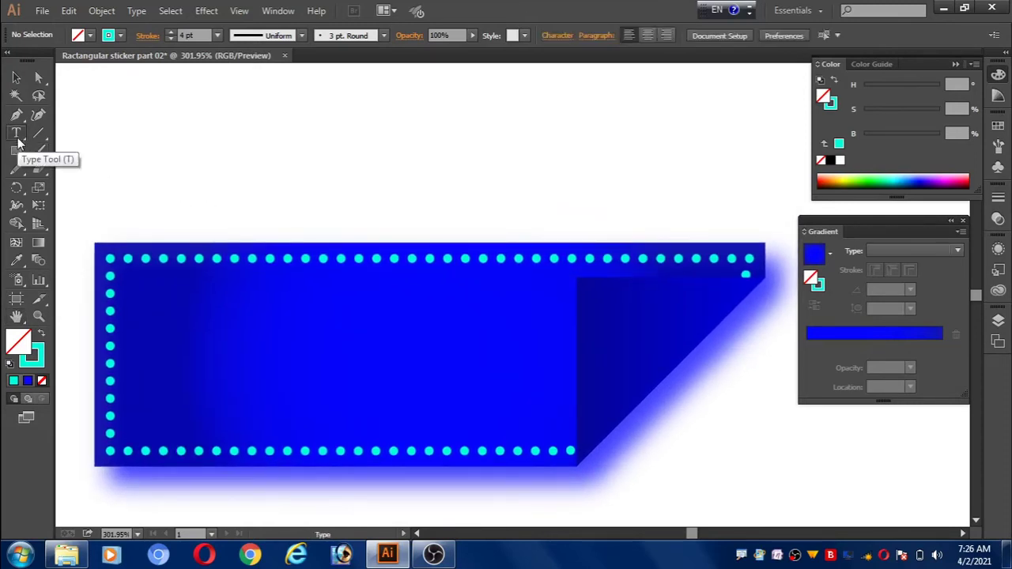
pyautogui.click(254, 162)
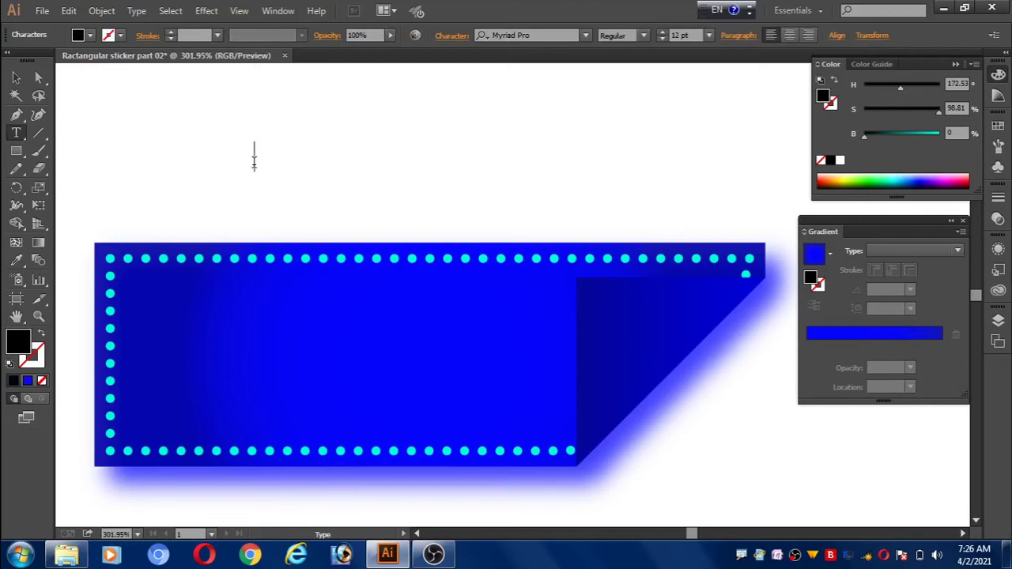
# Set the type to Calibri Bold, 36 pt
pyautogui.click(586, 35)
pyautogui.moveTo(755, 210); pyautogui.dragTo(754, 109)
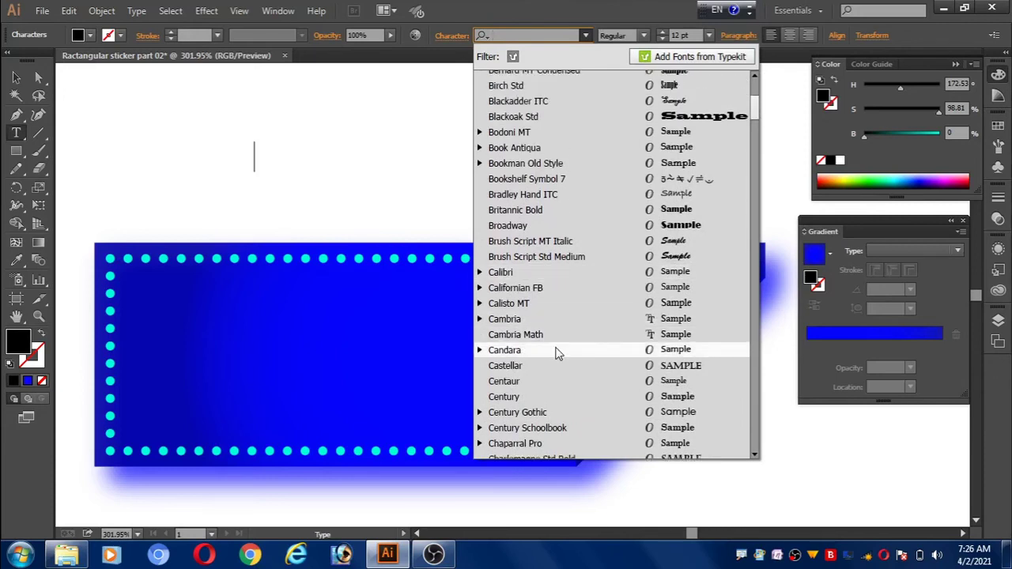
pyautogui.click(514, 272)
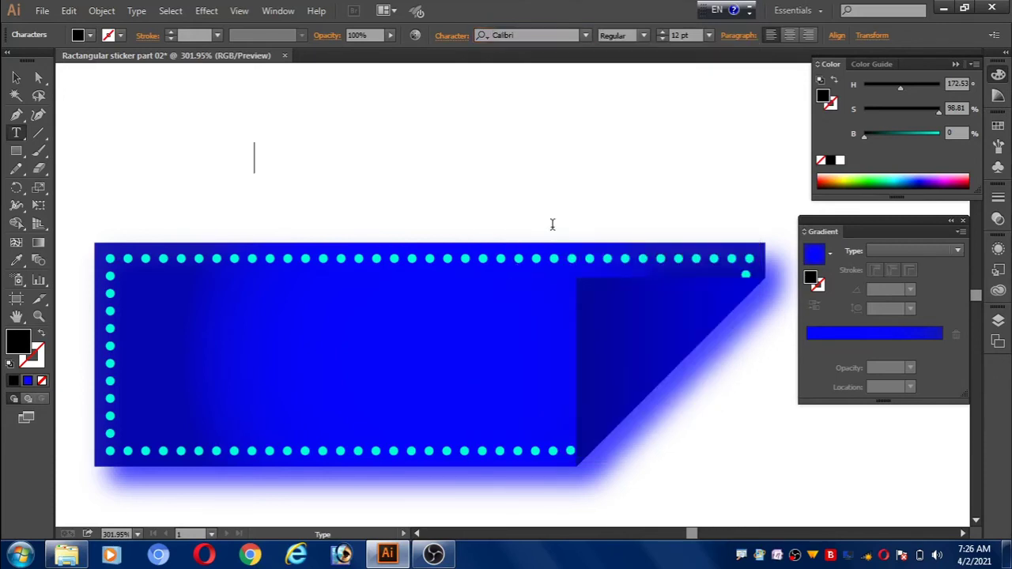
pyautogui.click(644, 35)
pyautogui.click(622, 119)
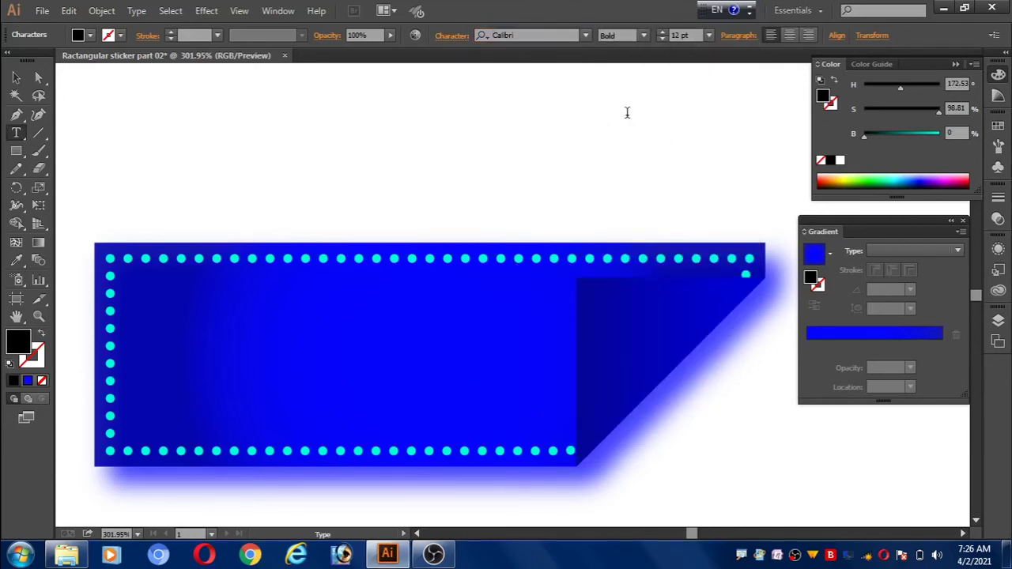
pyautogui.click(708, 35)
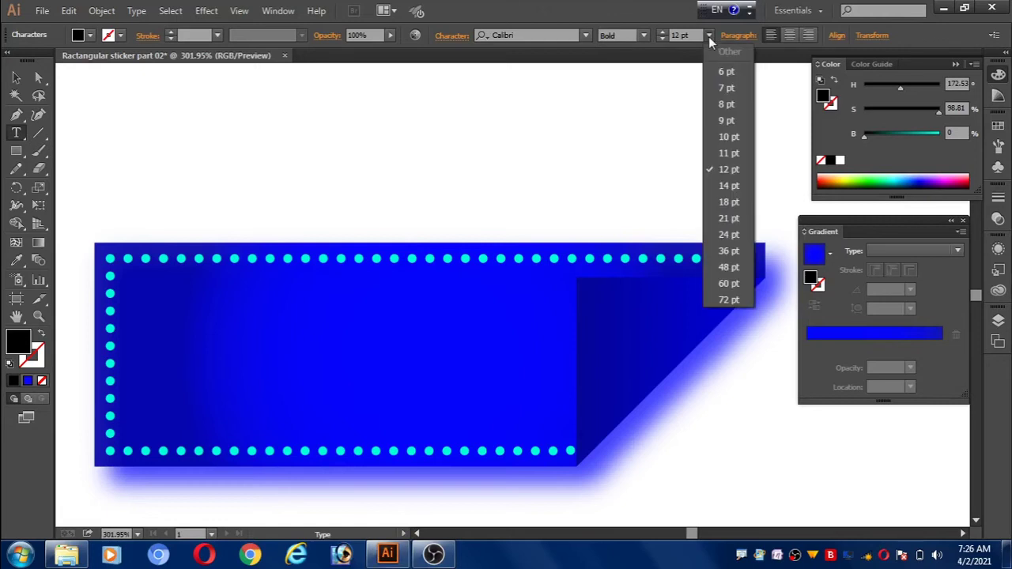
pyautogui.click(729, 251)
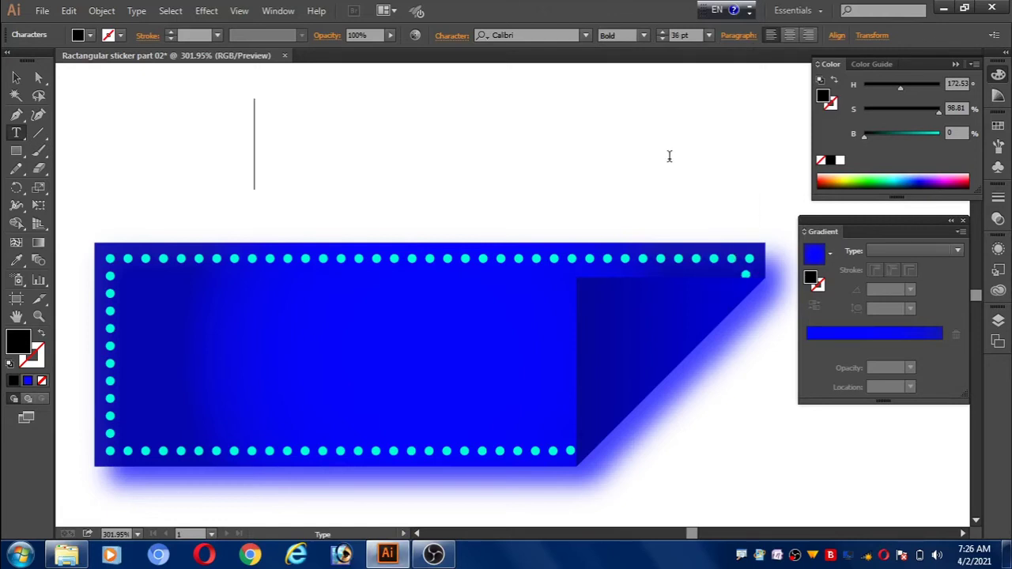
# Type 'SAVE 50%' and select the text object
pyautogui.write('S')
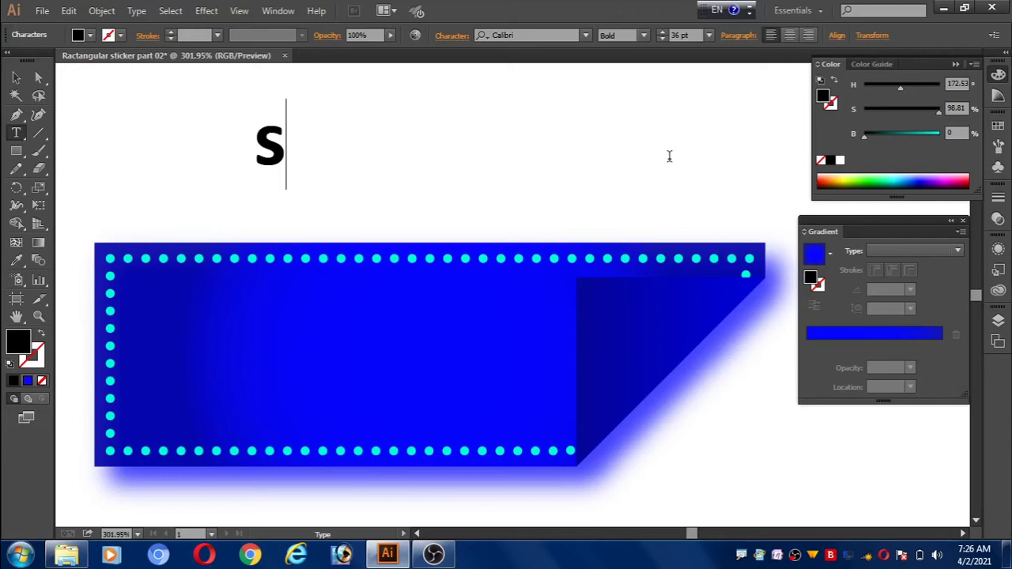
pyautogui.write('a')
pyautogui.press('BackSpace')
pyautogui.press('BackSpace')
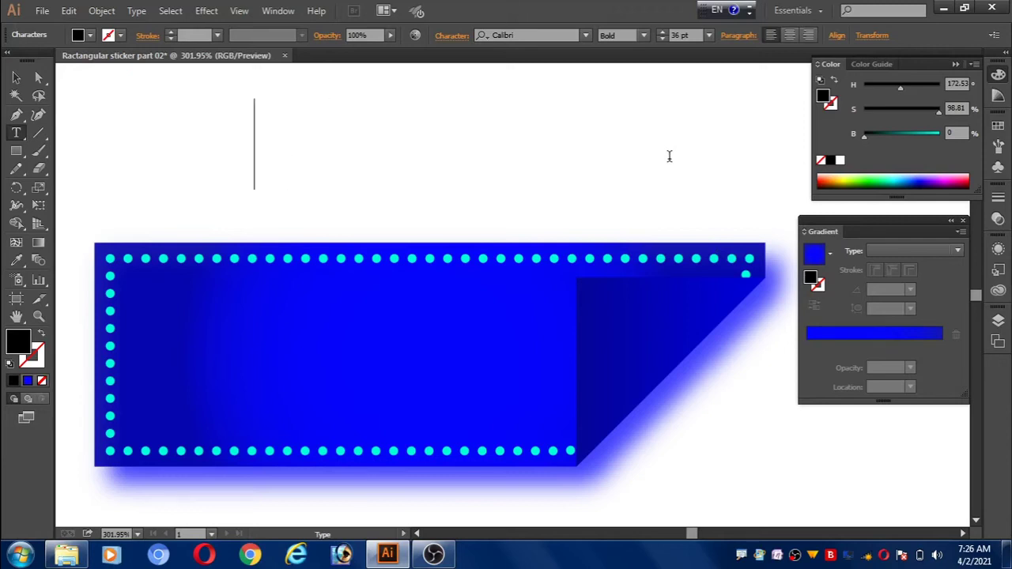
pyautogui.write('SAVE')
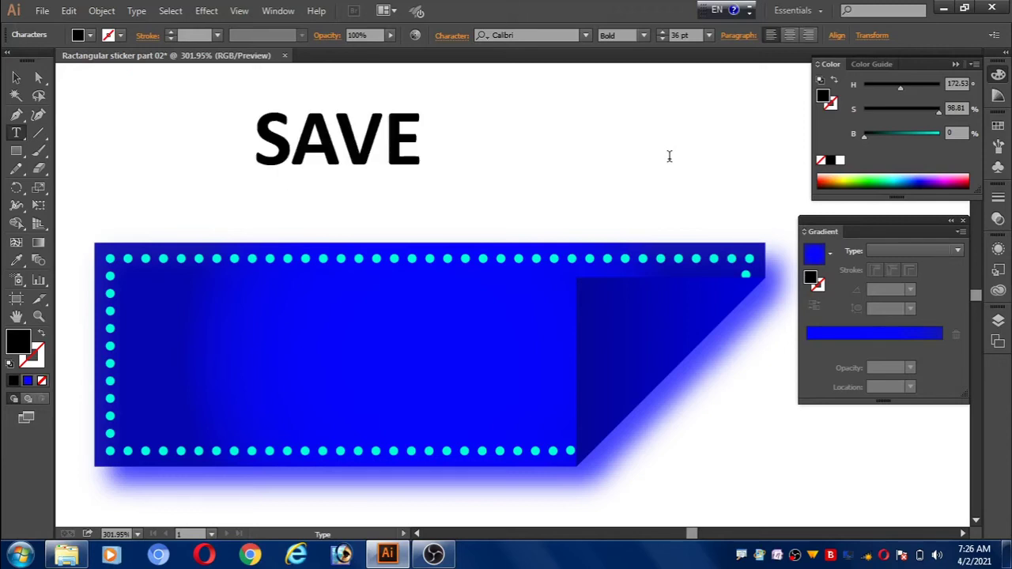
pyautogui.write(' 5')
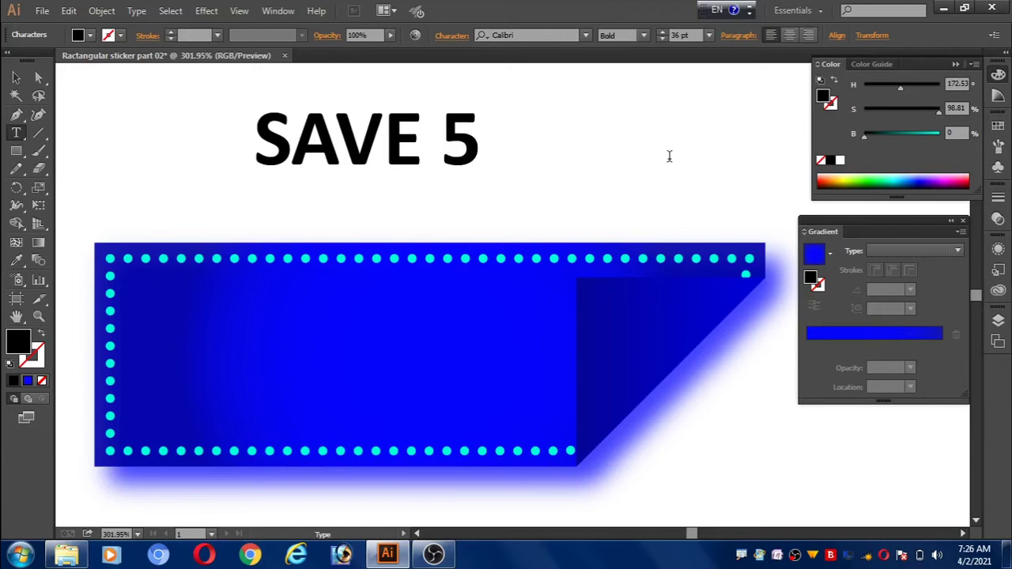
pyautogui.write('0%')
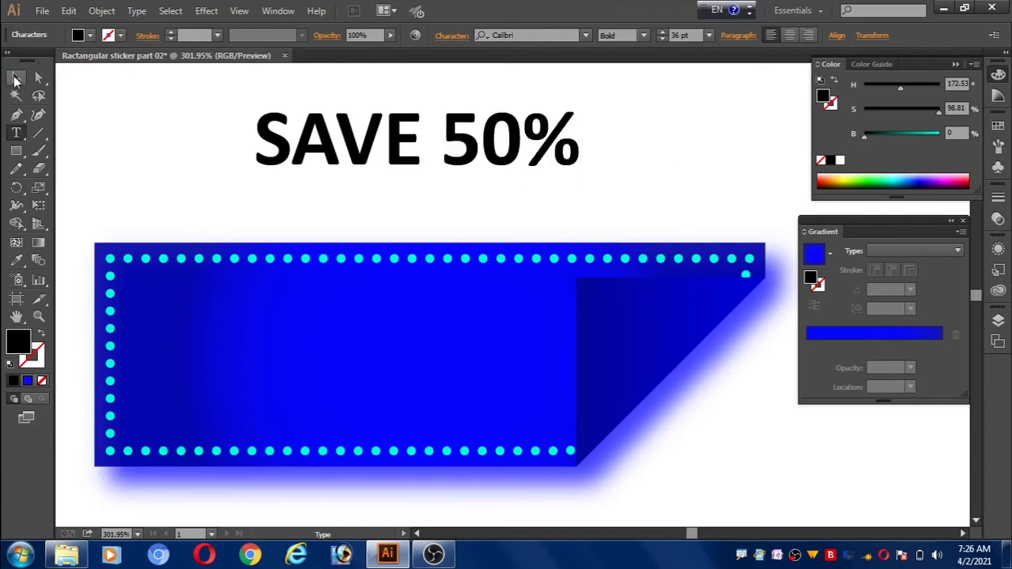
pyautogui.click(16, 79)
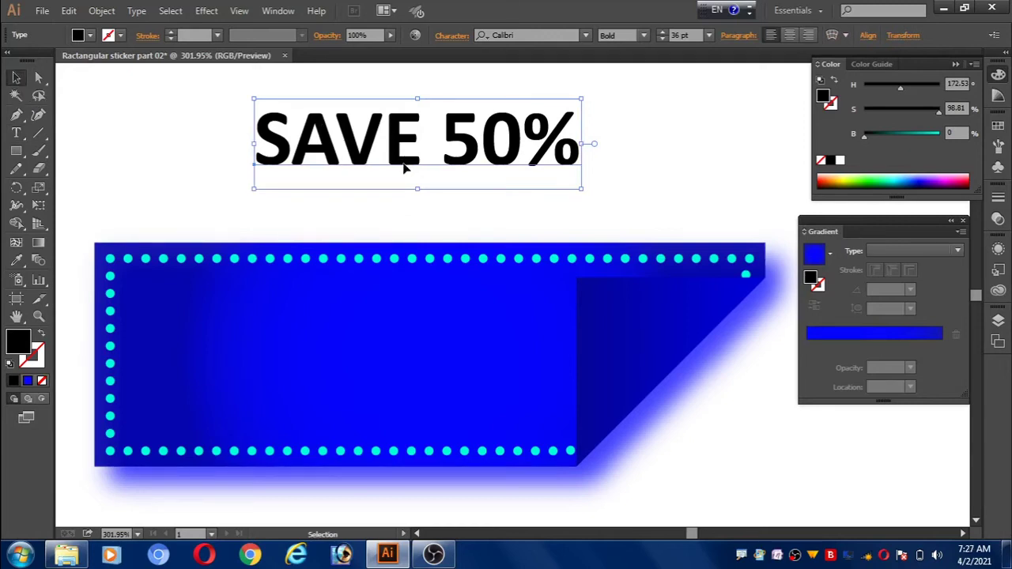
# Move the SAVE 50% text onto the blue sticker and enlarge it to about 49.53 pt
pyautogui.moveTo(403, 166)
pyautogui.mouseDown()
pyautogui.moveTo(348, 373)
pyautogui.moveTo(325, 376)
pyautogui.mouseUp()
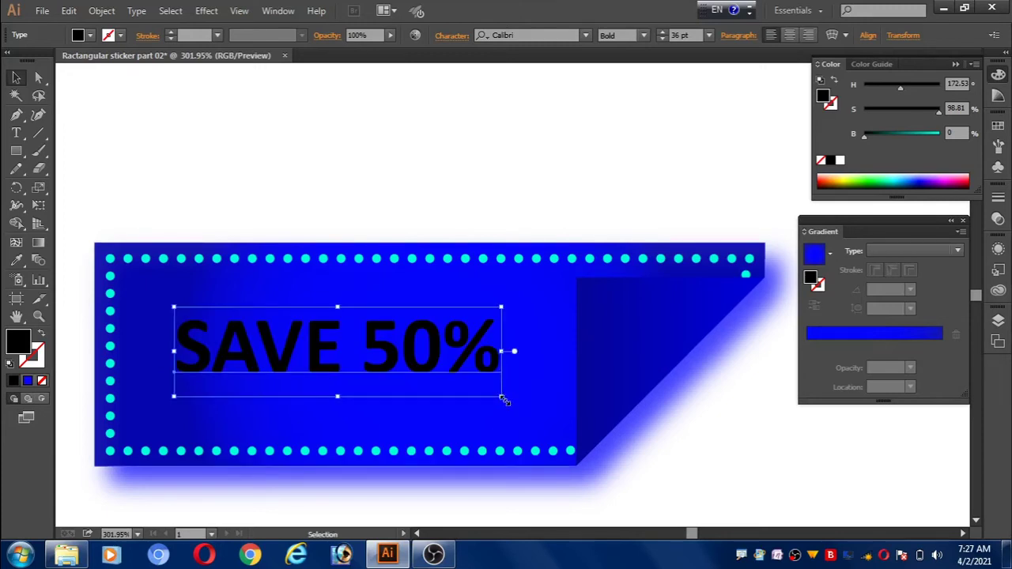
pyautogui.moveTo(503, 399); pyautogui.dragTo(560, 425)
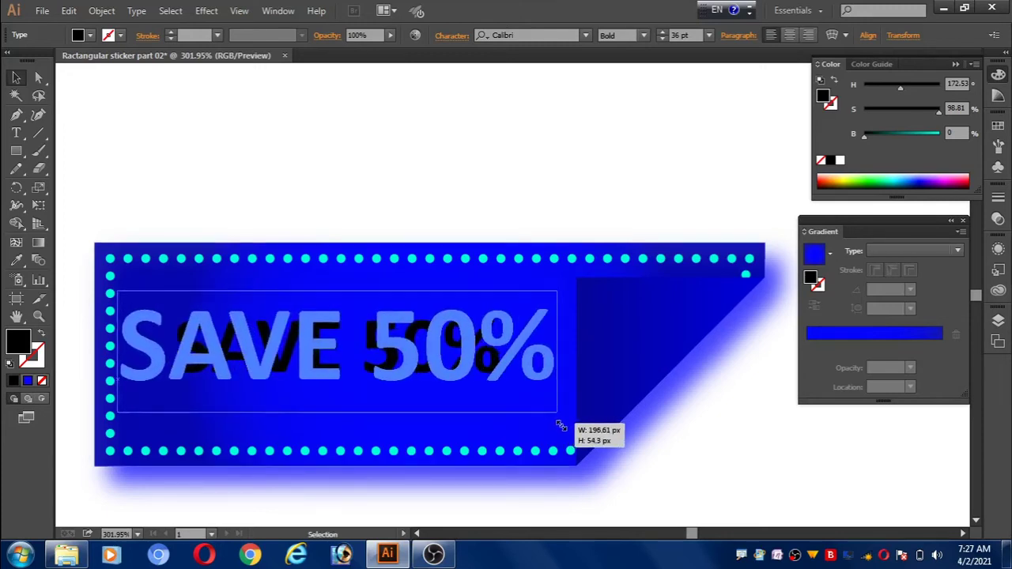
pyautogui.moveTo(561, 425); pyautogui.dragTo(566, 429)
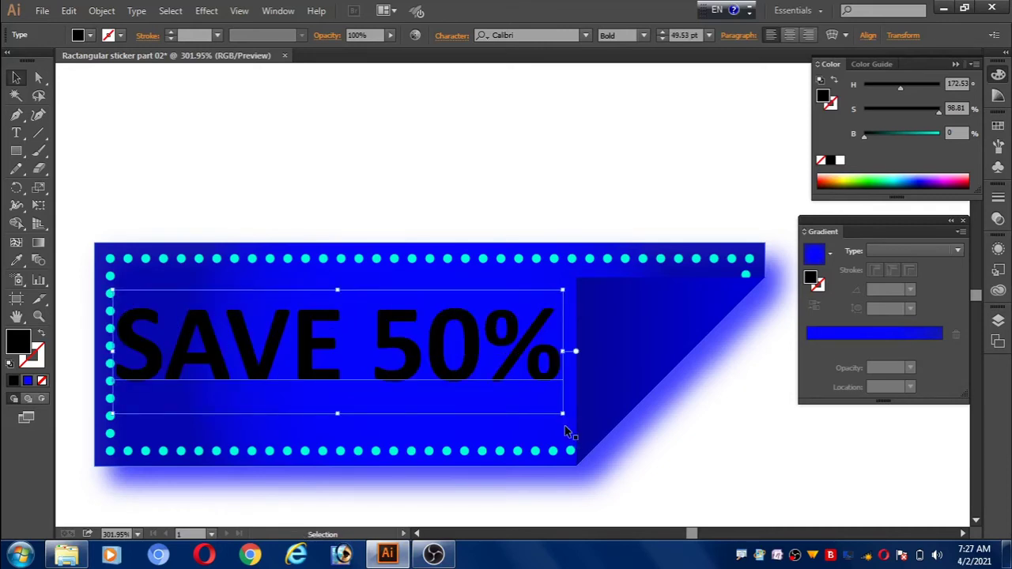
# Nudge the text right and down so it sits centred inside the dotted border
pyautogui.hotkey('shift', 'Right')
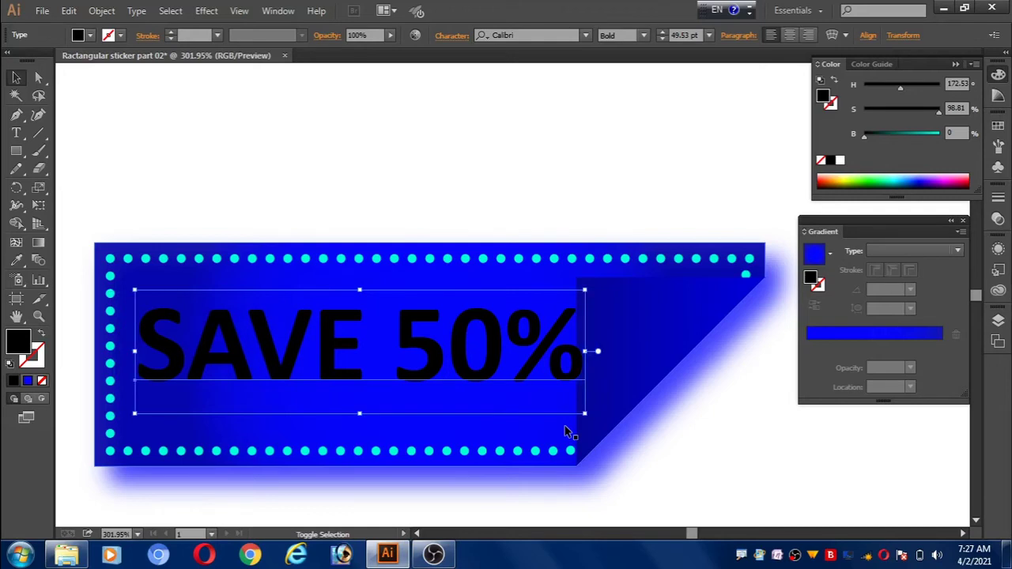
pyautogui.press('Right')
pyautogui.press('Right')
pyautogui.press('Right')
pyautogui.press('Right')
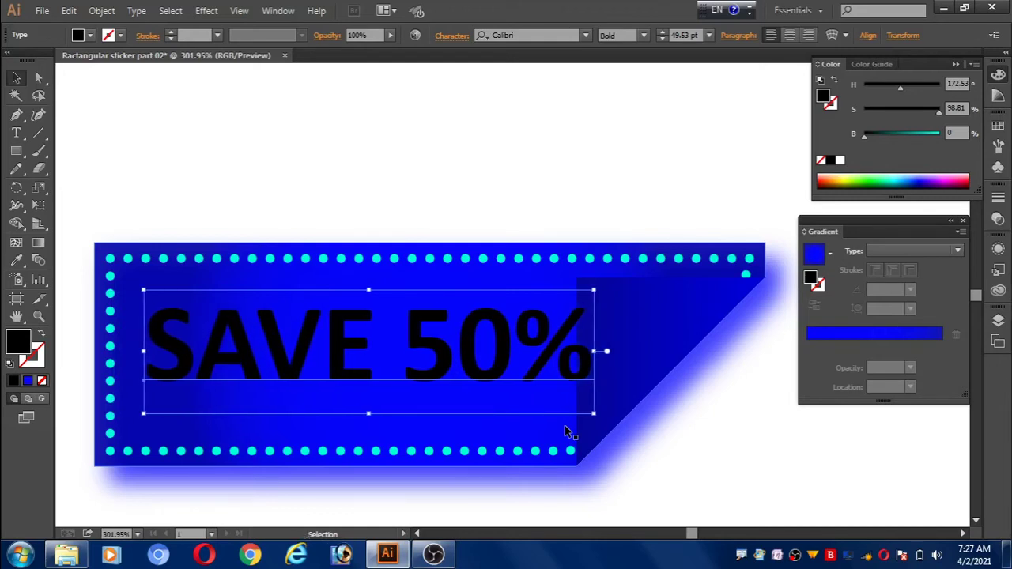
pyautogui.press('Right')
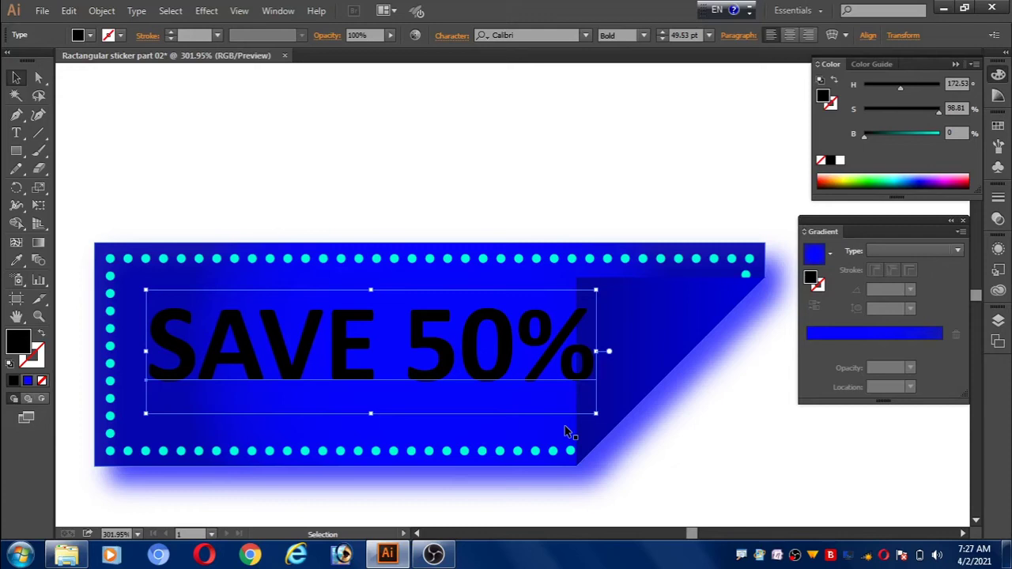
pyautogui.press('Down')
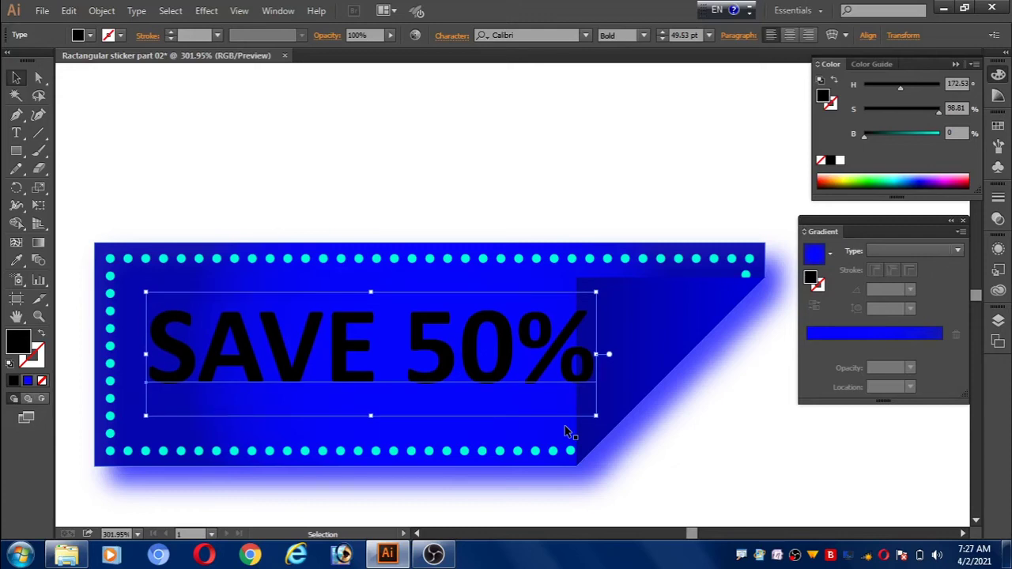
pyautogui.press('Down')
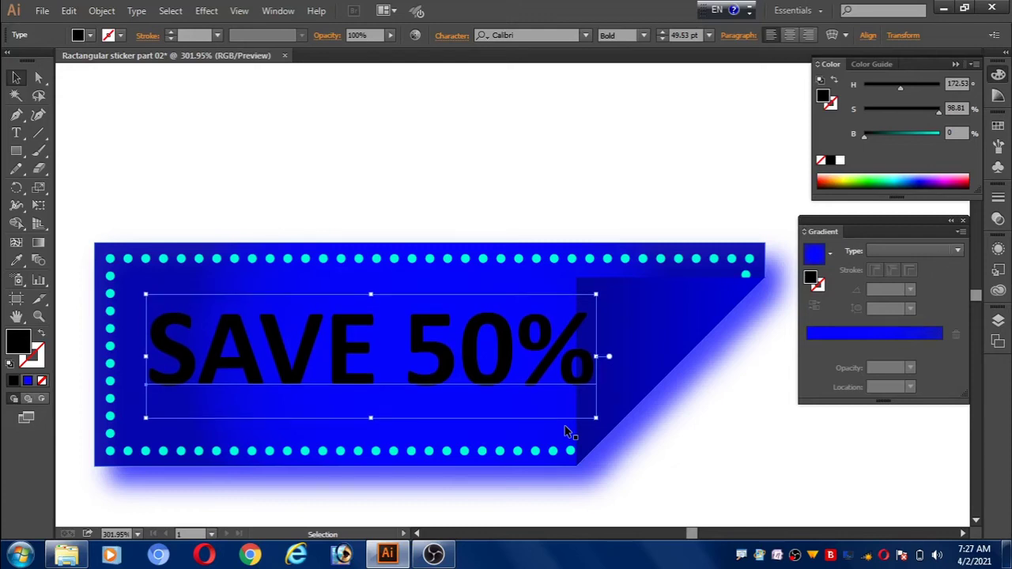
# Colour the SAVE 50% text cyan (#03FCD7) and send it one layer back behind the folded corner
pyautogui.doubleClick(25, 348)
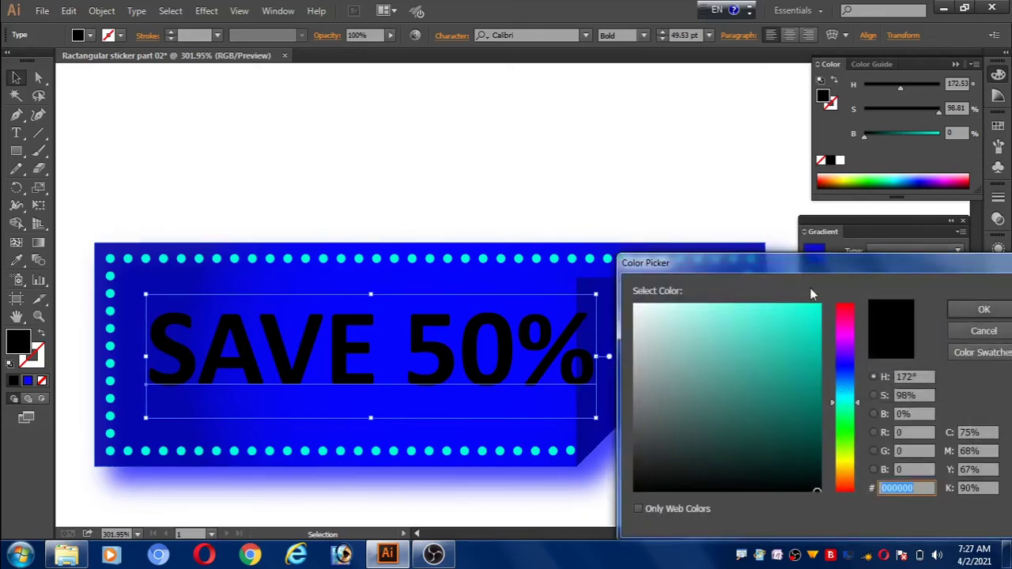
pyautogui.click(818, 306)
pyautogui.click(982, 309)
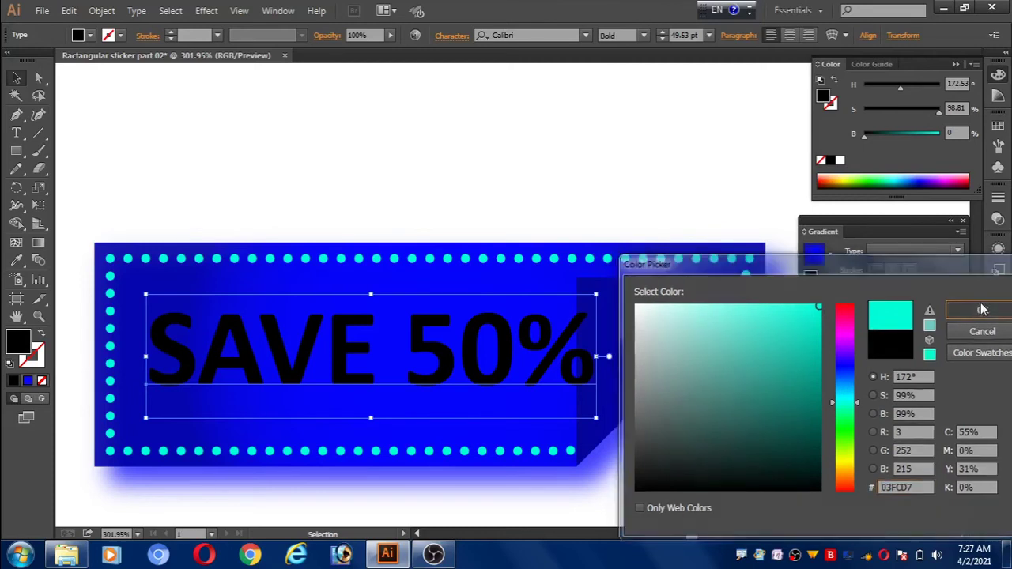
pyautogui.rightClick(447, 376)
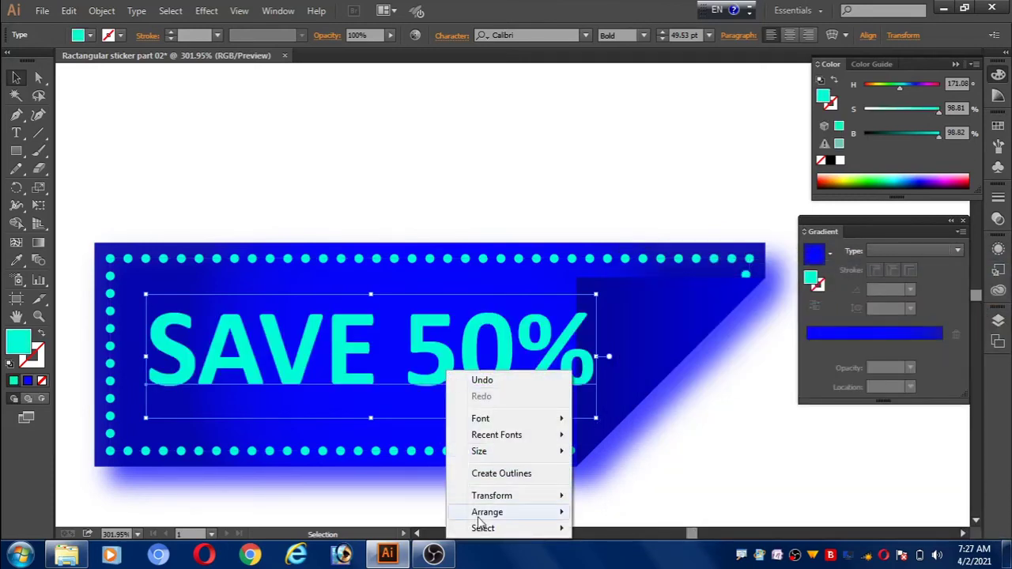
pyautogui.moveTo(487, 511)
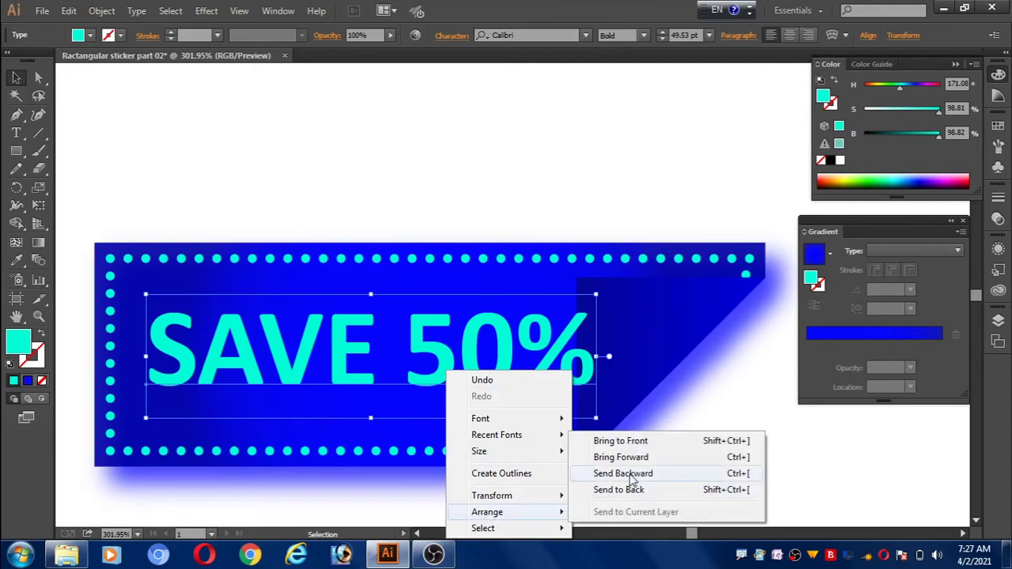
pyautogui.click(630, 476)
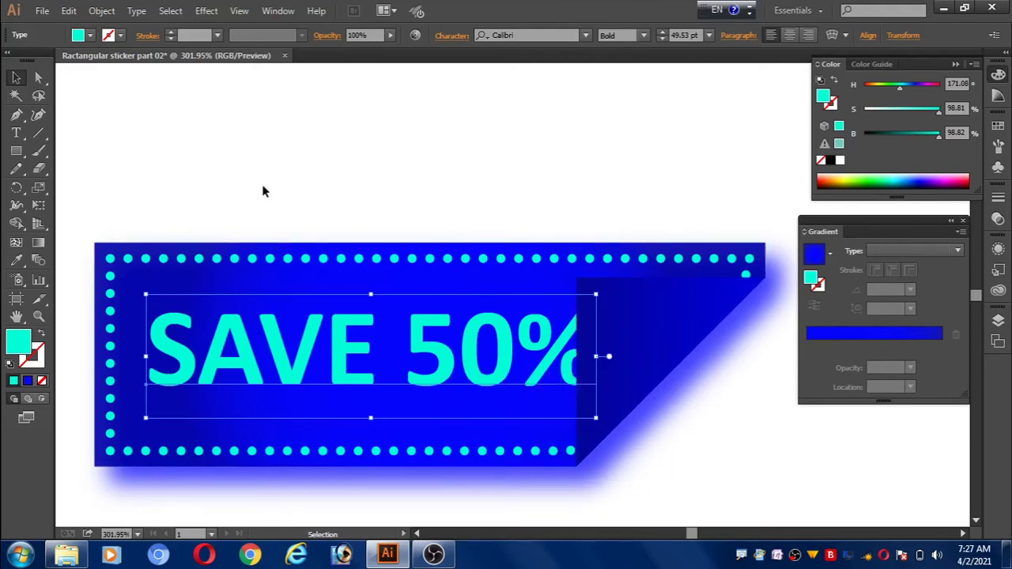
# Select all the sticker parts and group them together
pyautogui.click(111, 156)
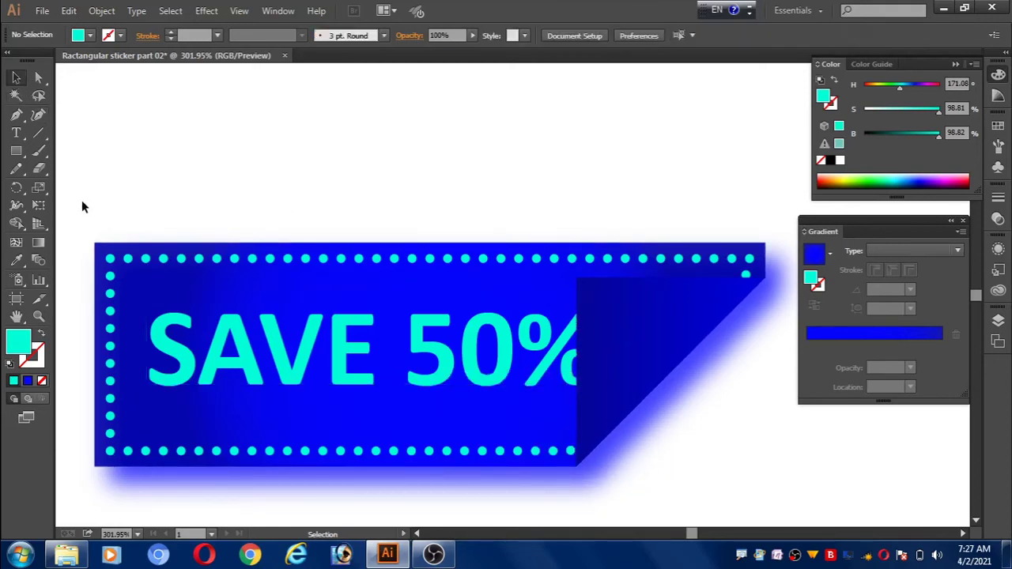
pyautogui.moveTo(81, 207); pyautogui.dragTo(687, 441)
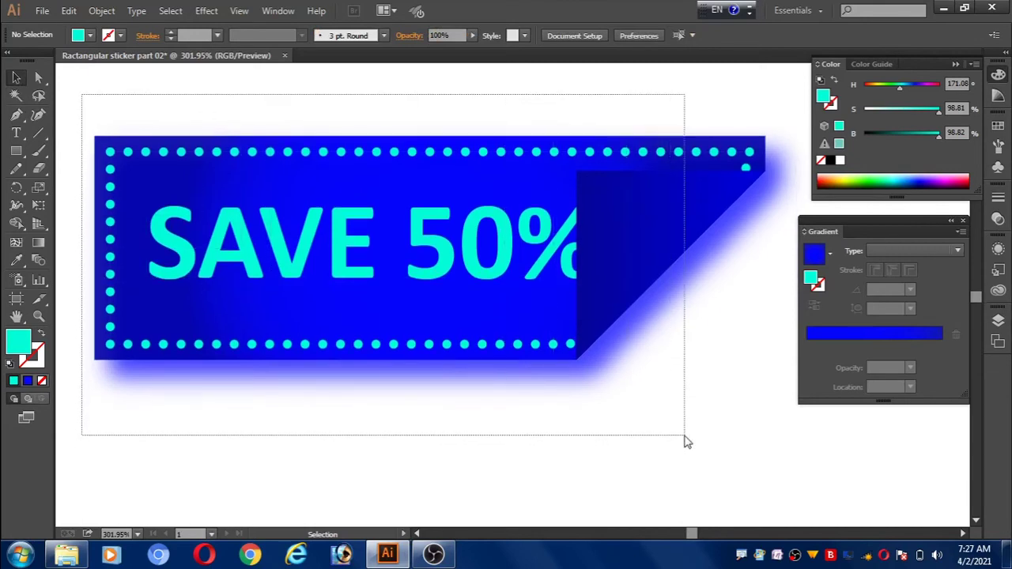
pyautogui.moveTo(686, 441); pyautogui.dragTo(795, 373)
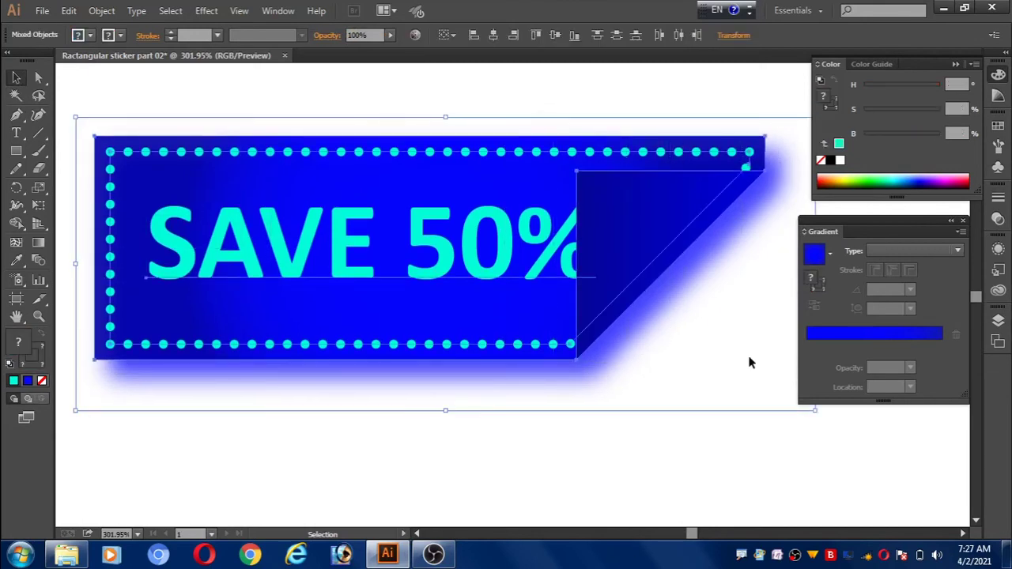
pyautogui.rightClick(541, 241)
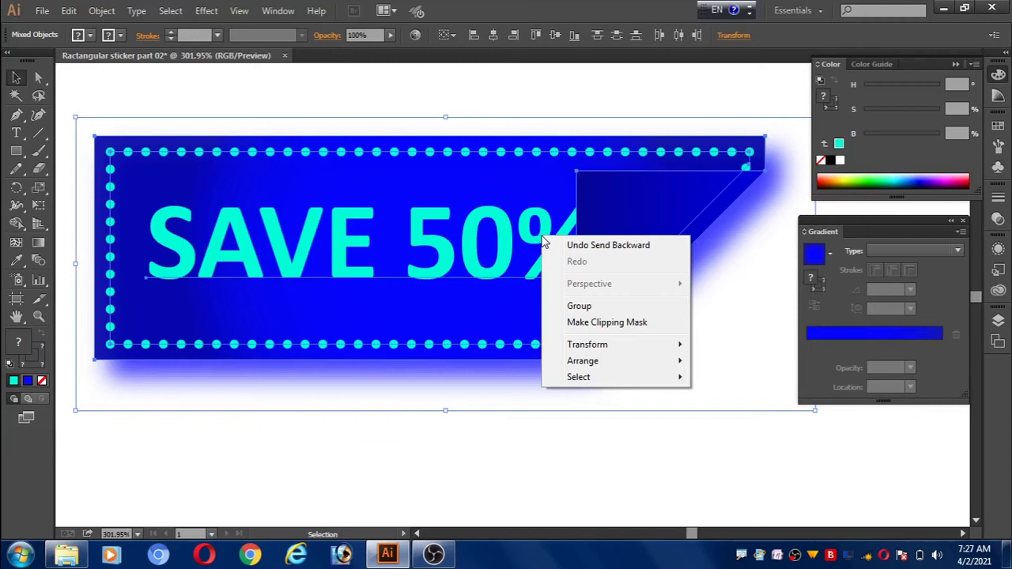
pyautogui.click(581, 307)
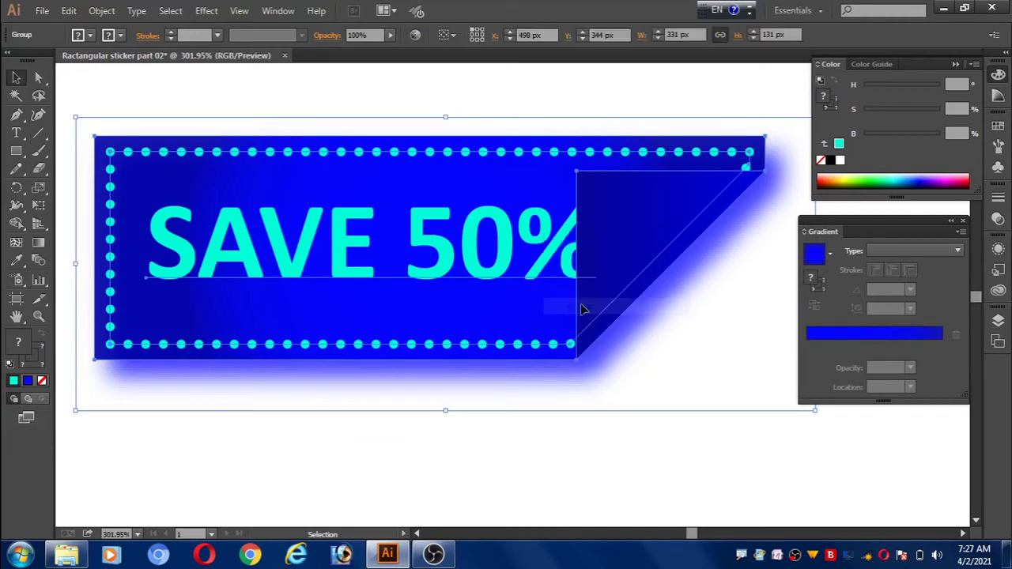
# Reposition the sticker group, scale it to 609 × 241 px, and place a duplicate directly below
pyautogui.click(605, 459)
pyautogui.hotkey('ctrl', '0')
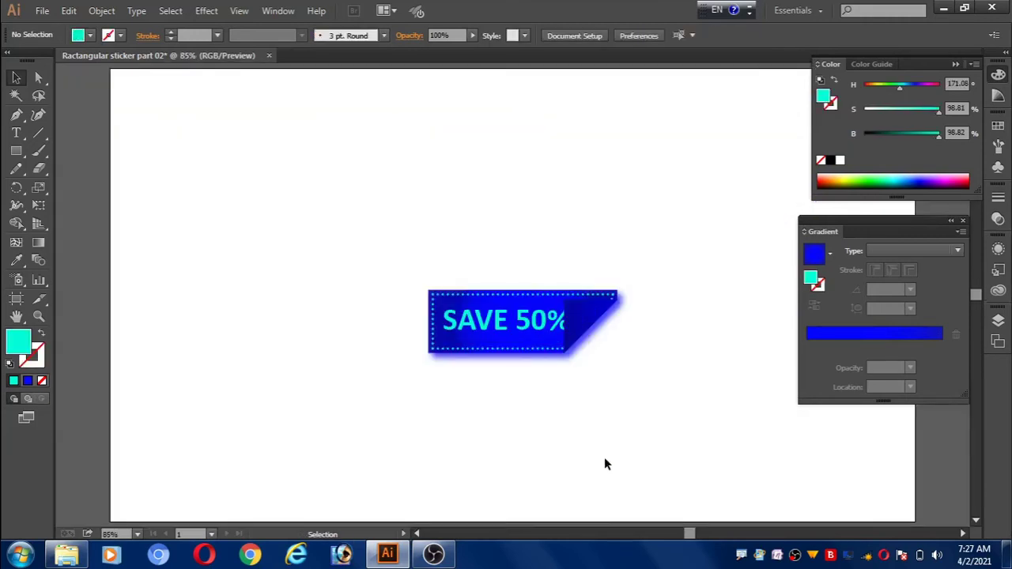
pyautogui.moveTo(406, 277); pyautogui.dragTo(636, 365)
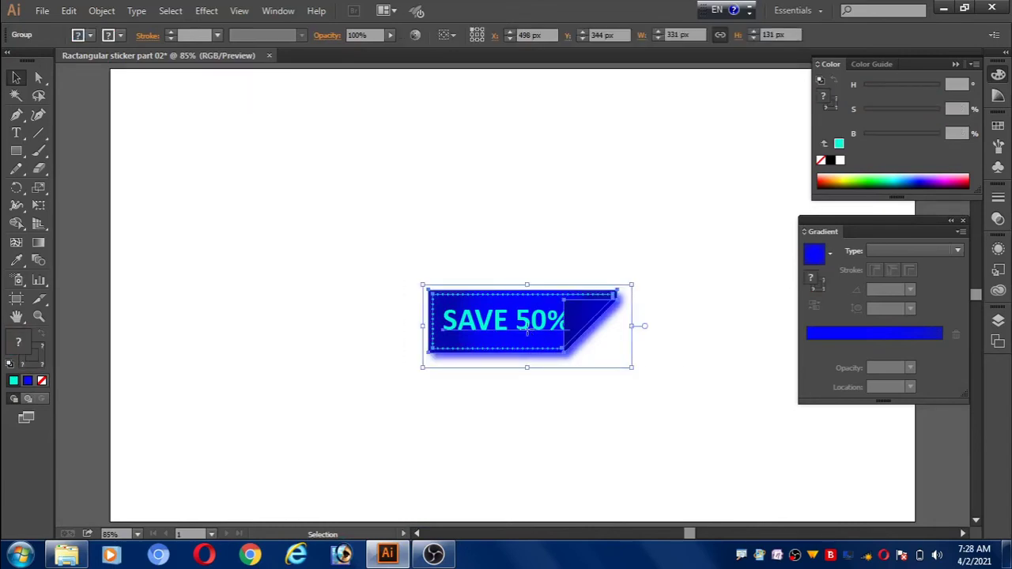
pyautogui.moveTo(529, 341)
pyautogui.mouseDown()
pyautogui.moveTo(472, 219)
pyautogui.moveTo(486, 226)
pyautogui.mouseUp()
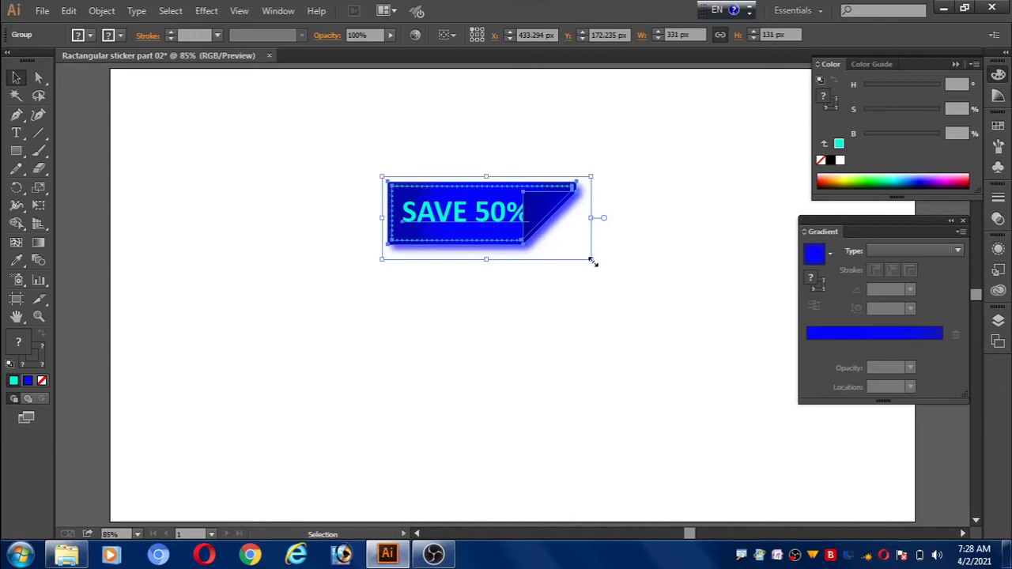
pyautogui.moveTo(592, 261); pyautogui.dragTo(700, 304)
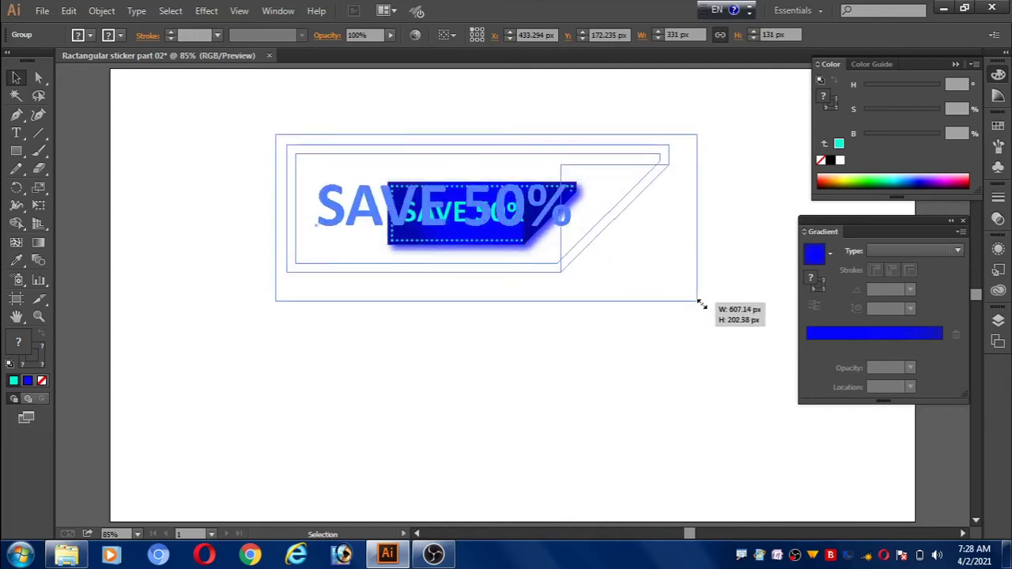
pyautogui.moveTo(700, 304); pyautogui.dragTo(693, 293)
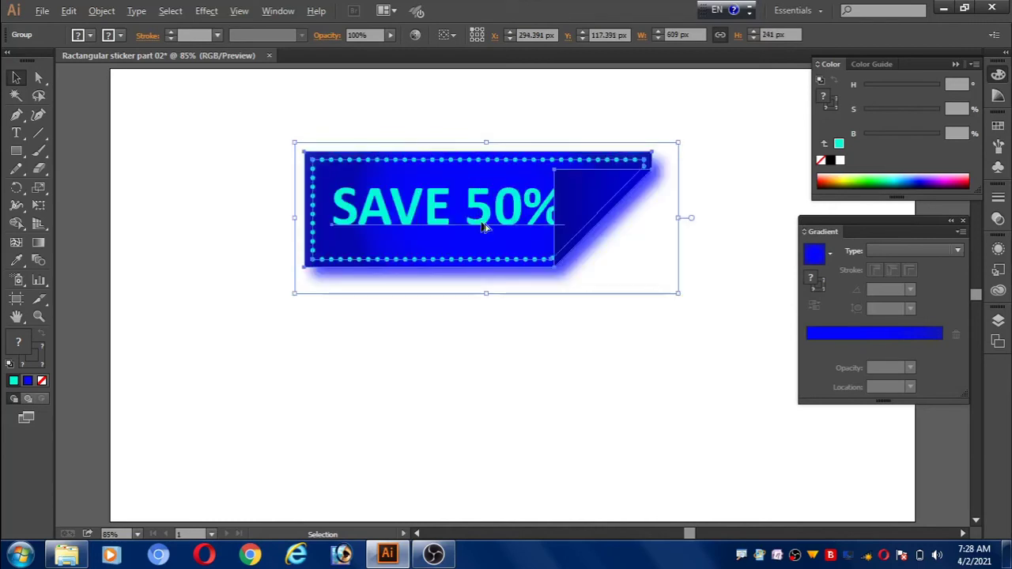
pyautogui.moveTo(483, 226); pyautogui.dragTo(492, 391)
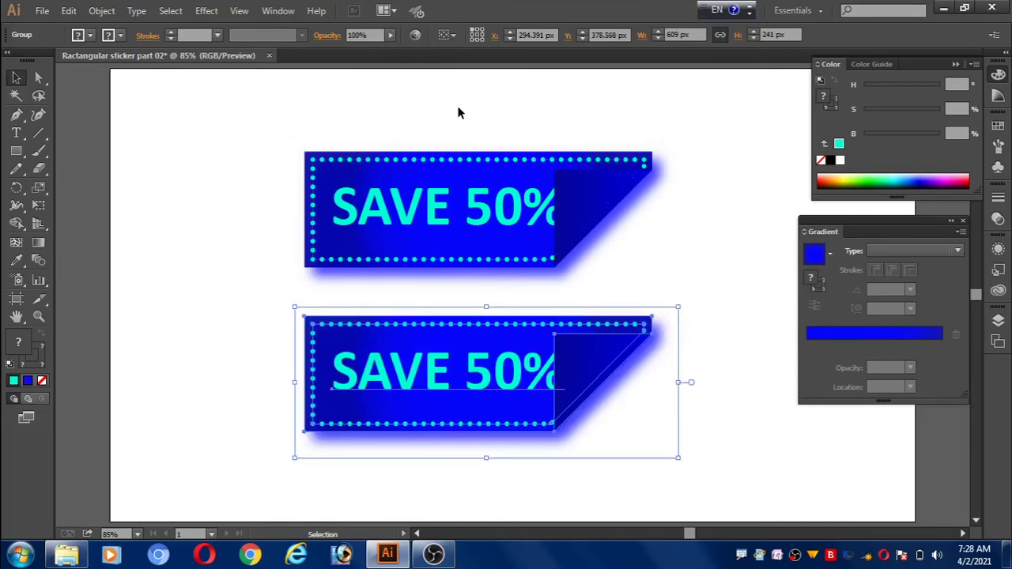
# Recolour the lower copy by rotating its linked colour harmony around to red
pyautogui.click(416, 36)
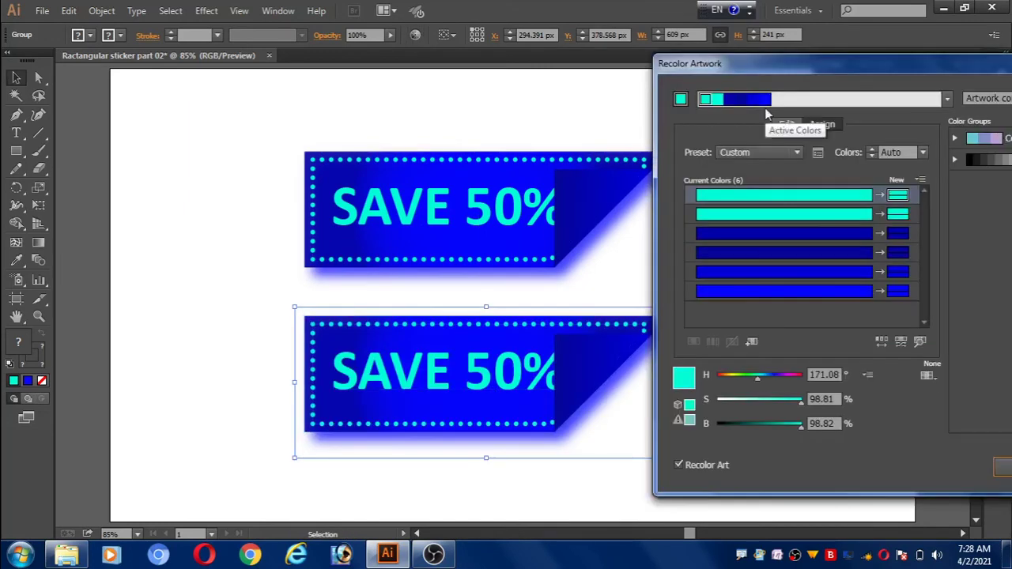
pyautogui.click(786, 125)
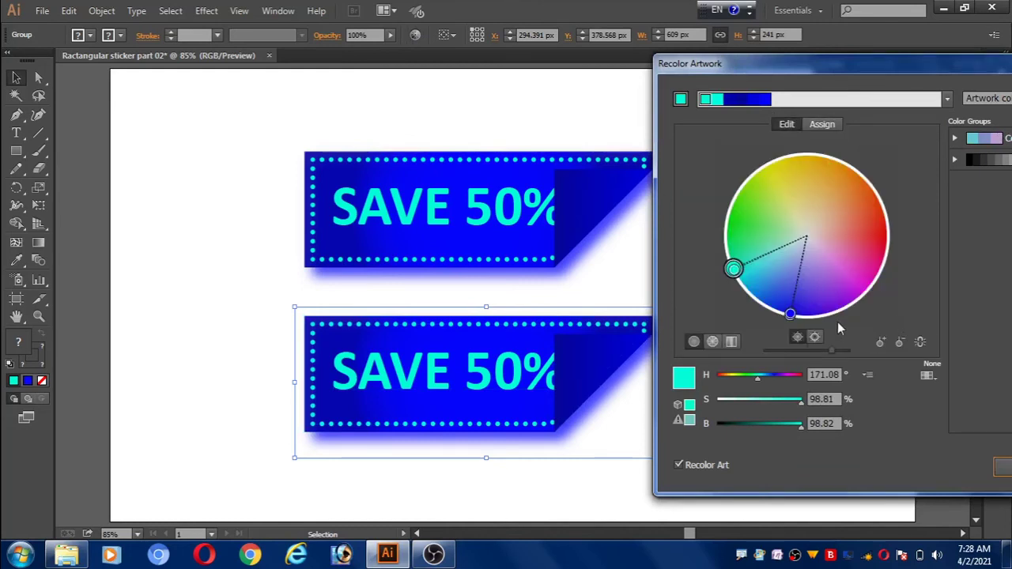
pyautogui.click(814, 337)
pyautogui.moveTo(734, 268)
pyautogui.mouseDown()
pyautogui.moveTo(882, 260)
pyautogui.moveTo(892, 240)
pyautogui.mouseUp()
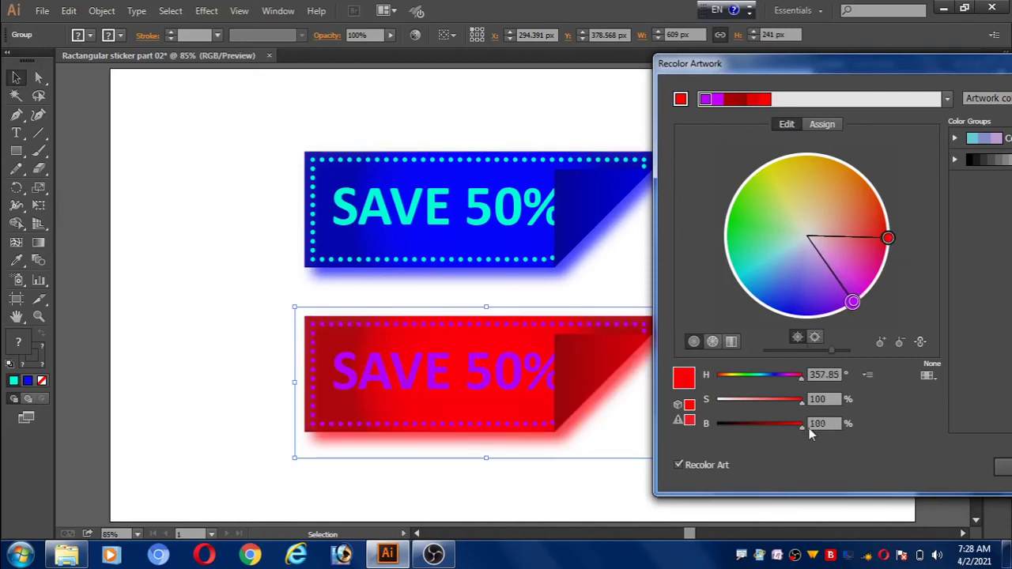
# Make the copy's dotted border bright blue and its text green, then apply the recolouring
pyautogui.click(921, 342)
pyautogui.moveTo(852, 301)
pyautogui.mouseDown()
pyautogui.moveTo(734, 273)
pyautogui.moveTo(728, 227)
pyautogui.moveTo(782, 304)
pyautogui.mouseUp()
pyautogui.moveTo(786, 306); pyautogui.dragTo(793, 313)
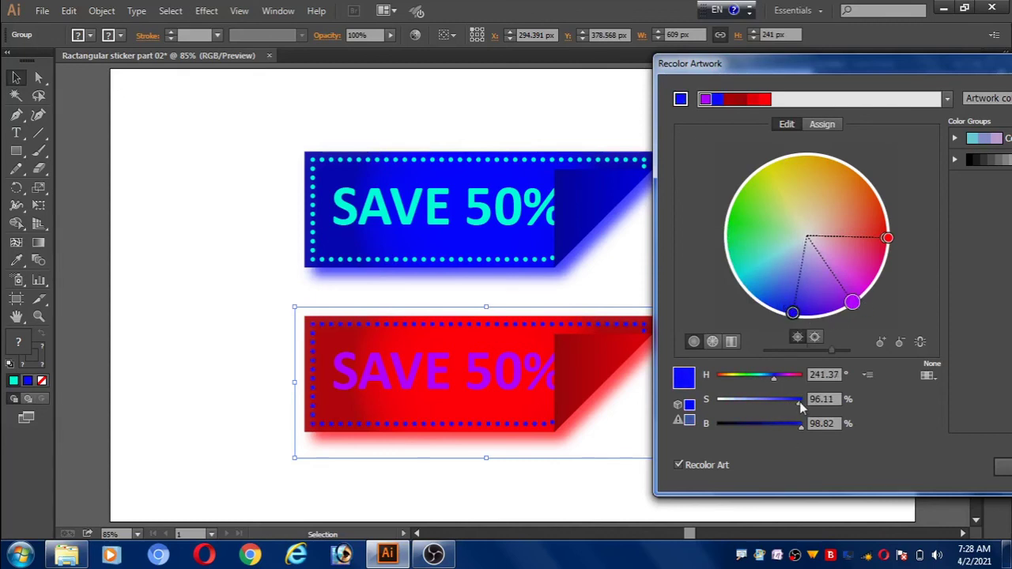
pyautogui.moveTo(801, 403)
pyautogui.mouseDown()
pyautogui.moveTo(811, 404)
pyautogui.moveTo(812, 426)
pyautogui.mouseUp()
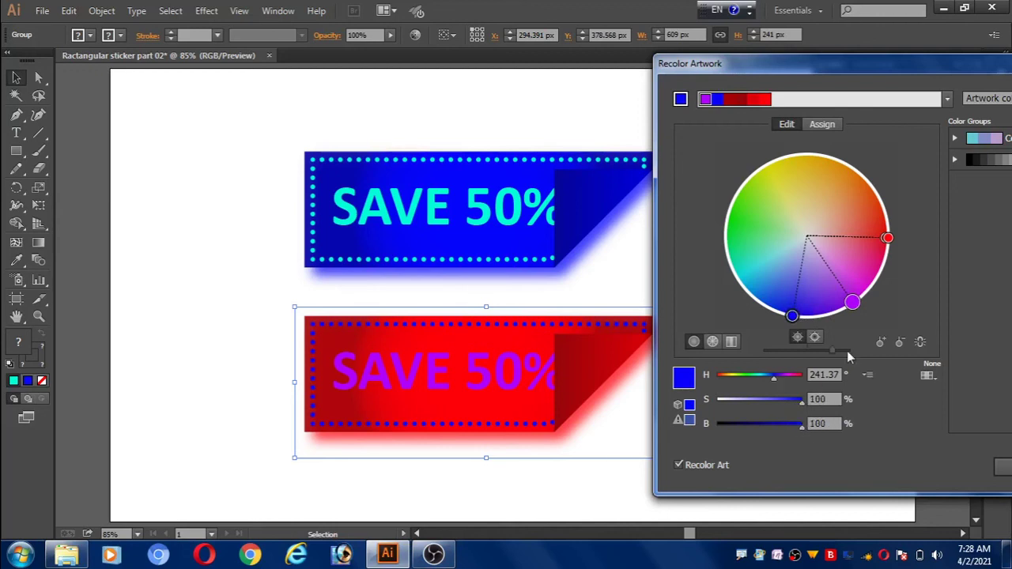
pyautogui.moveTo(852, 302); pyautogui.dragTo(736, 224)
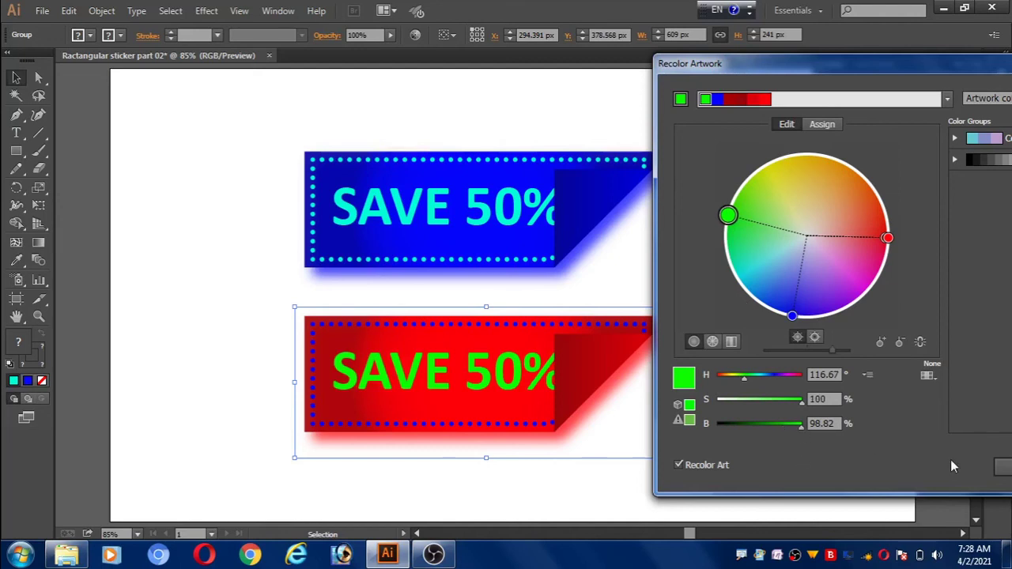
pyautogui.click(1004, 467)
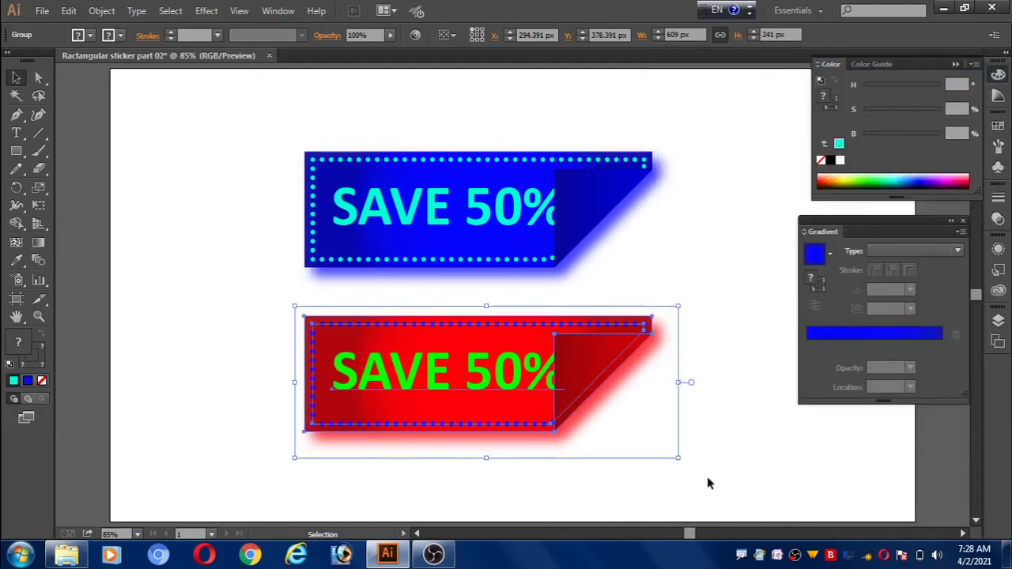
pyautogui.click(180, 185)
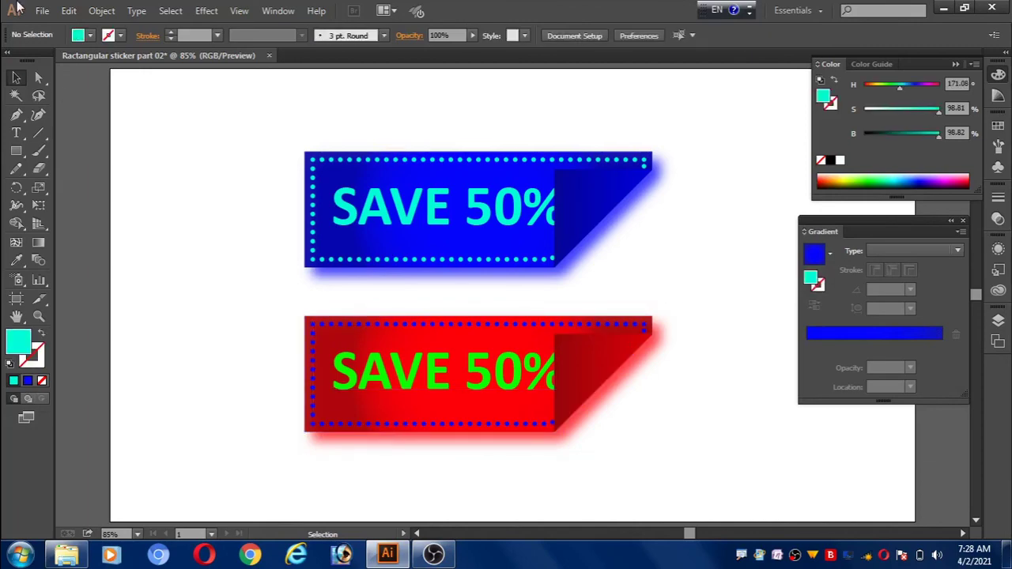
# Save the document to the Desktop as 'Ractangular sticker part 02.ai'
pyautogui.click(42, 11)
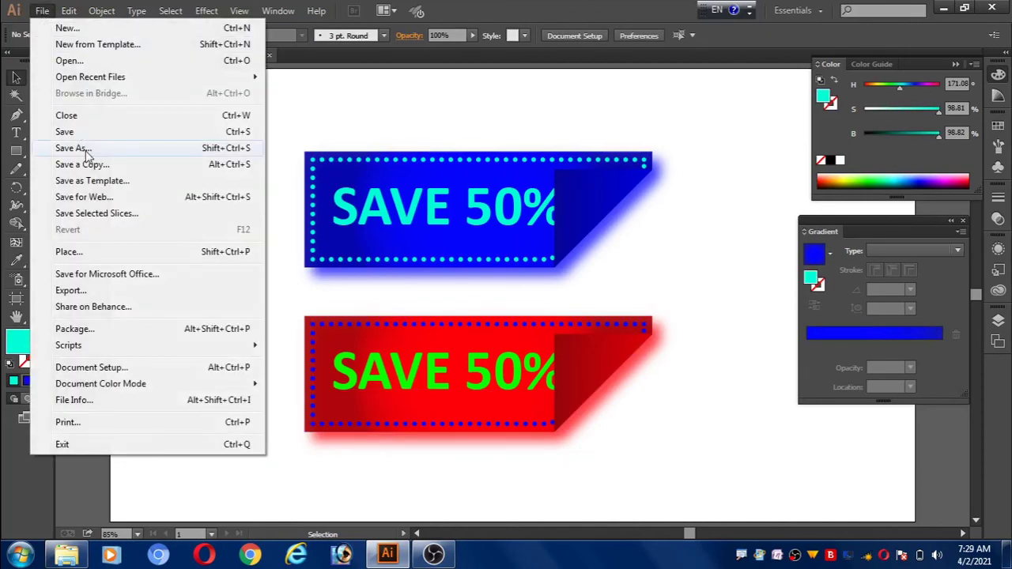
pyautogui.click(79, 148)
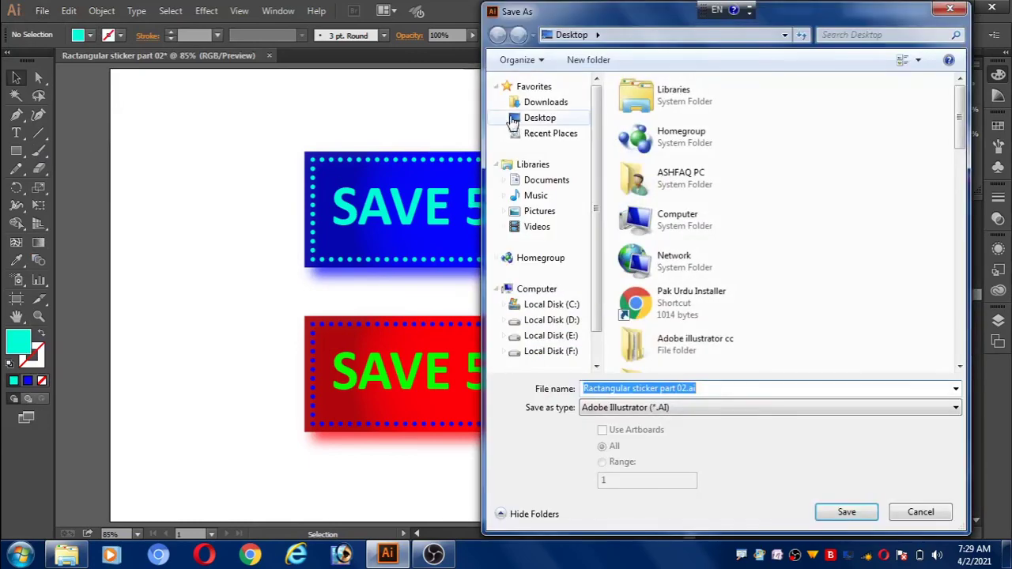
pyautogui.click(540, 118)
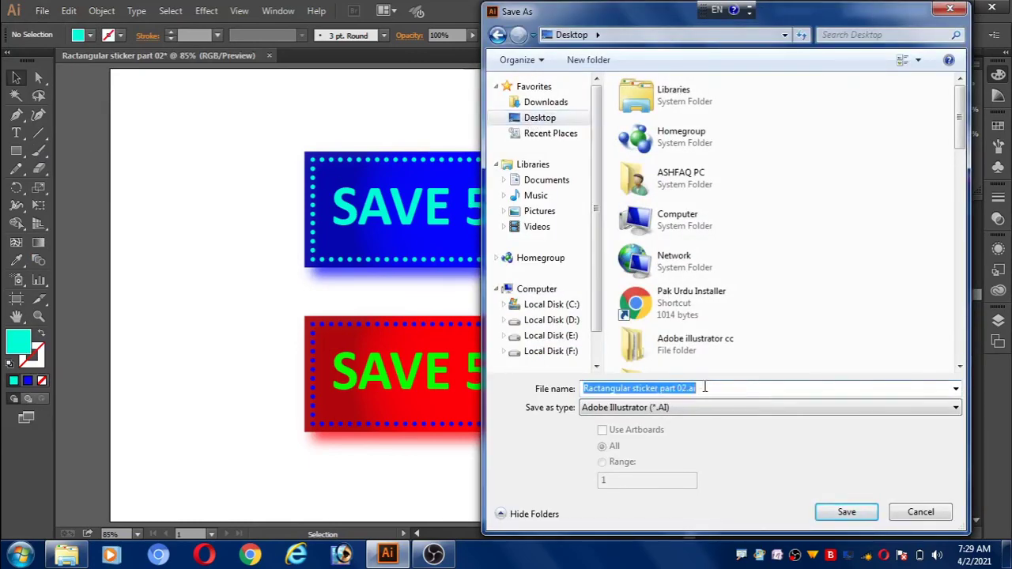
pyautogui.moveTo(702, 388); pyautogui.dragTo(567, 388)
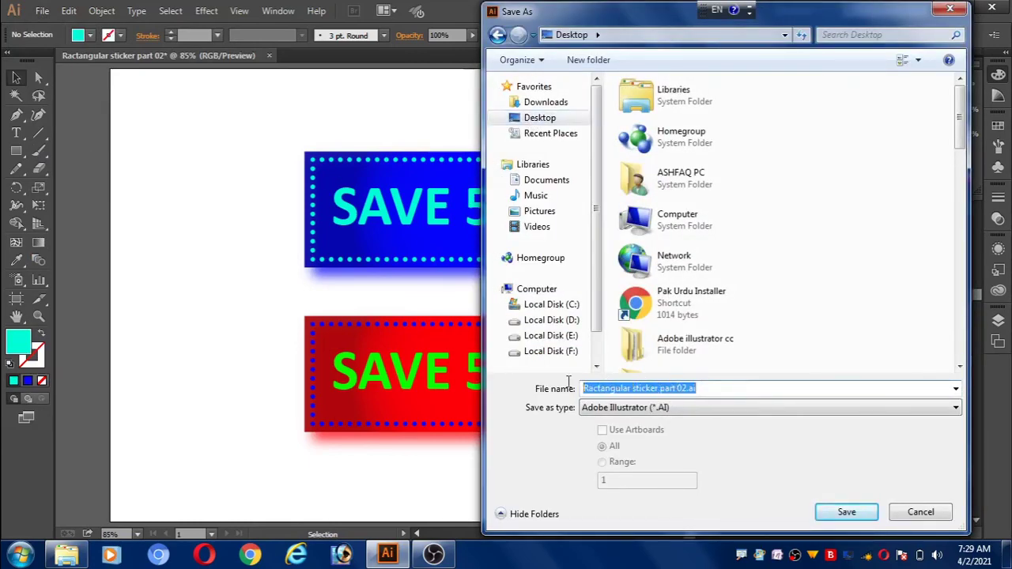
pyautogui.click(720, 387)
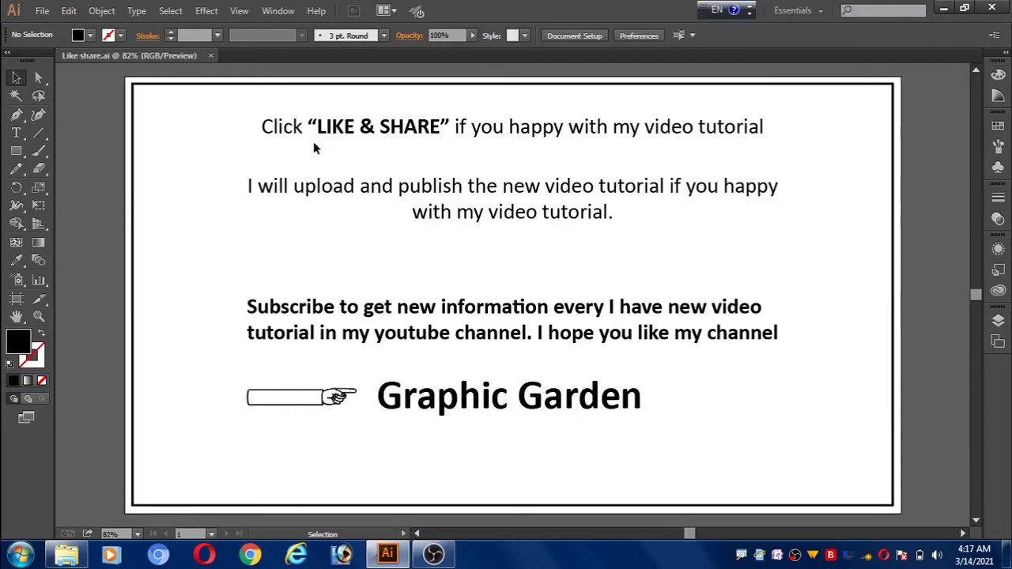